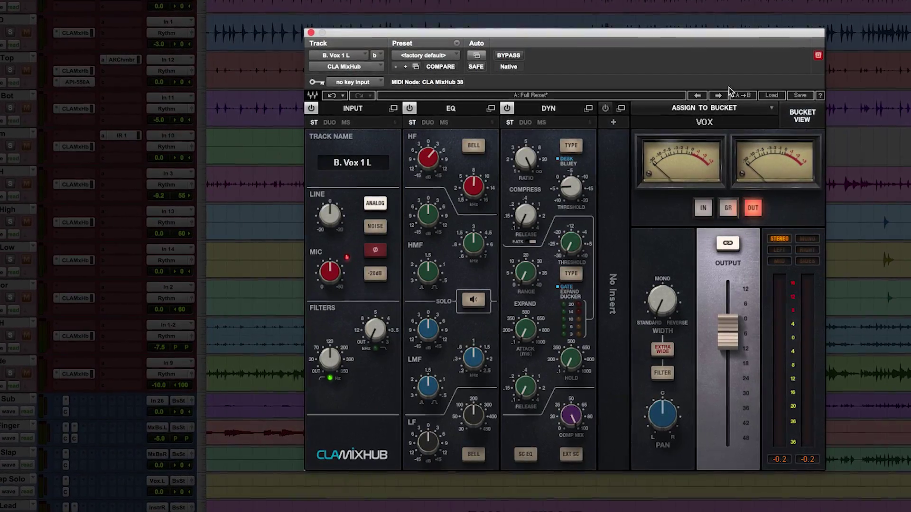
Show channels grouped by bucket, checking the DRUMS1 and KEYS 1 buckets
{"action": "left_click", "coordinate": [802, 114]}
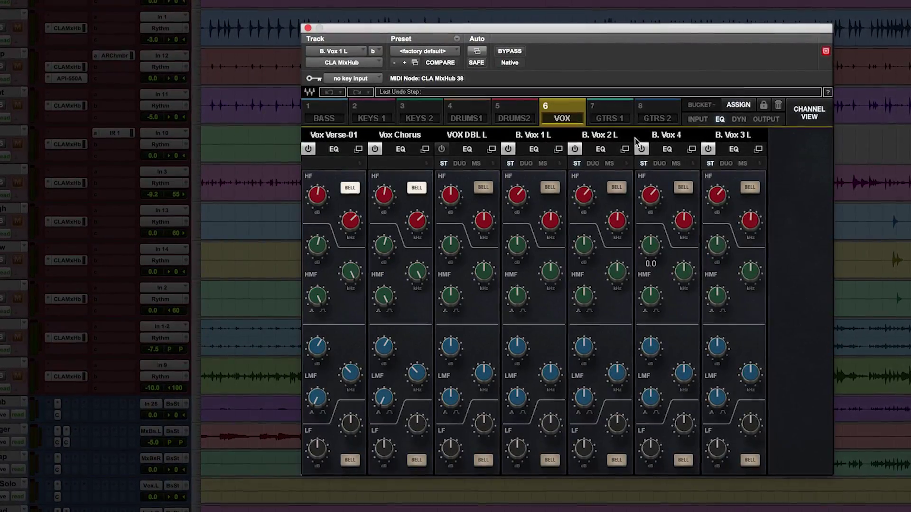
{"action": "left_click", "coordinate": [466, 110]}
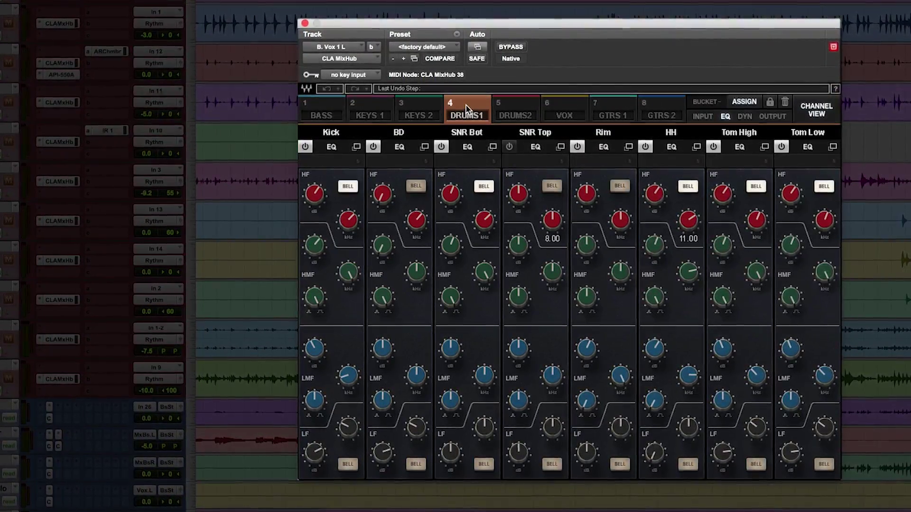
{"action": "left_click", "coordinate": [379, 107]}
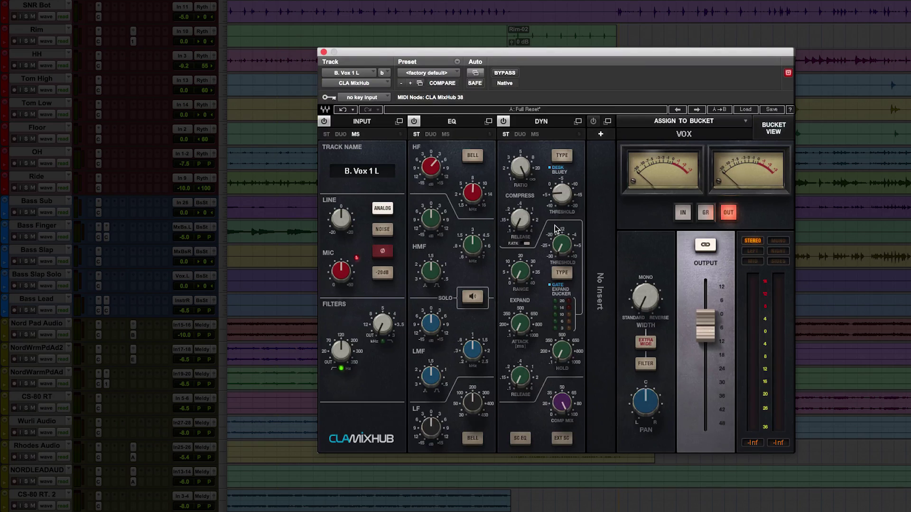
Move the DYN module ahead of the EQ and bring up the insert slot's plug-in choices
{"action": "left_click_drag", "start_coordinate": [556, 231], "coordinate": [486, 236]}
{"action": "left_click", "coordinate": [600, 134]}
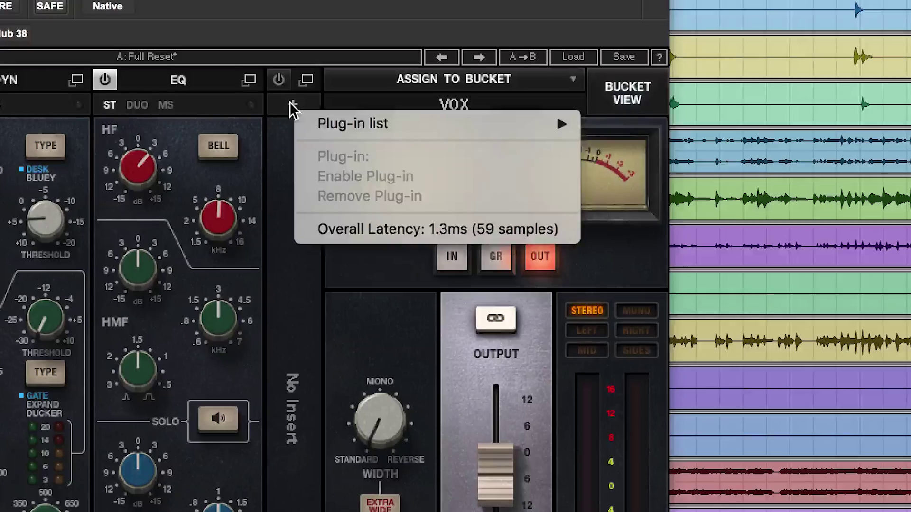
{"action": "mouse_move", "coordinate": [615, 145]}
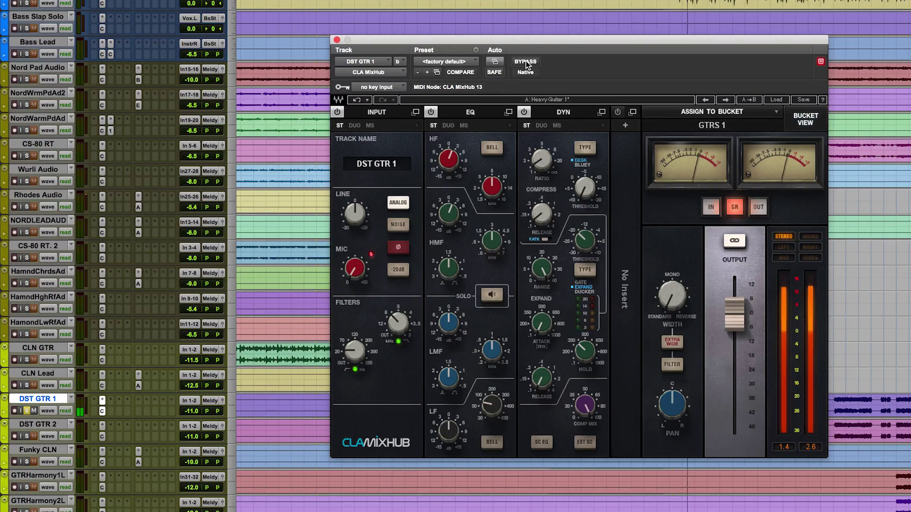
{"action": "left_click", "coordinate": [526, 61]}
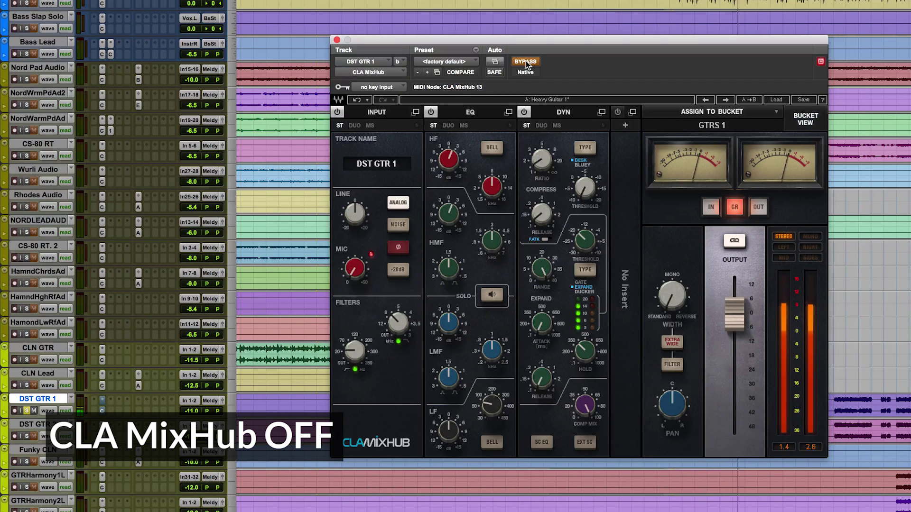
{"action": "left_click", "coordinate": [525, 61]}
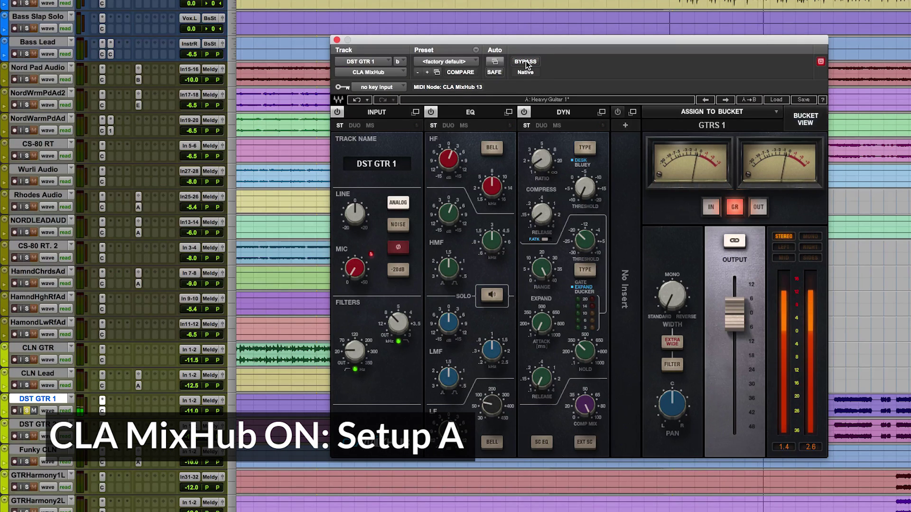
{"action": "left_click", "coordinate": [539, 100]}
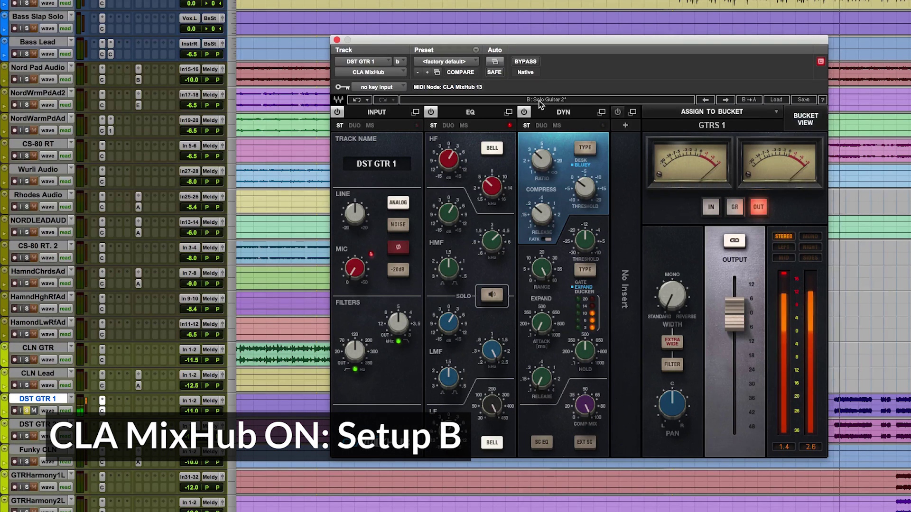
{"action": "left_click", "coordinate": [539, 101]}
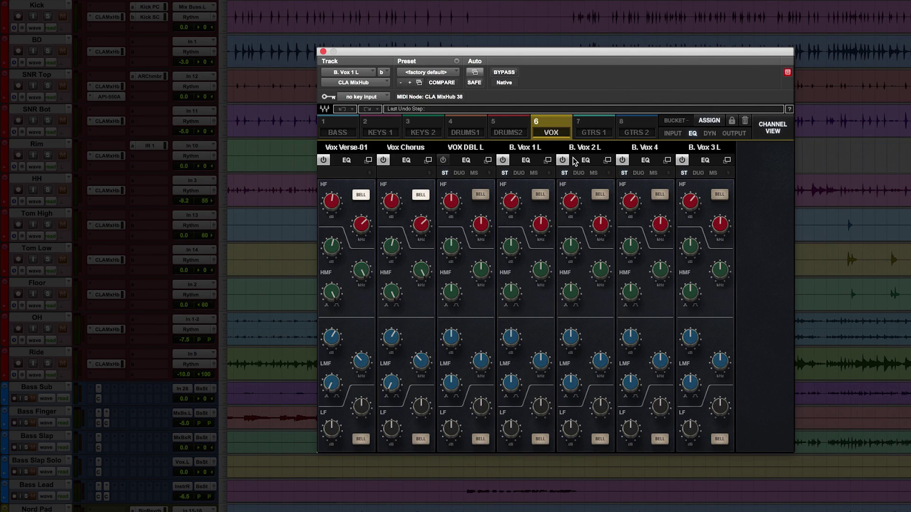
Turn on DYN view and step through KEYS 1, GTRS 1 and DRUMS2, ending on DRUMS1
{"action": "left_click", "coordinate": [464, 126]}
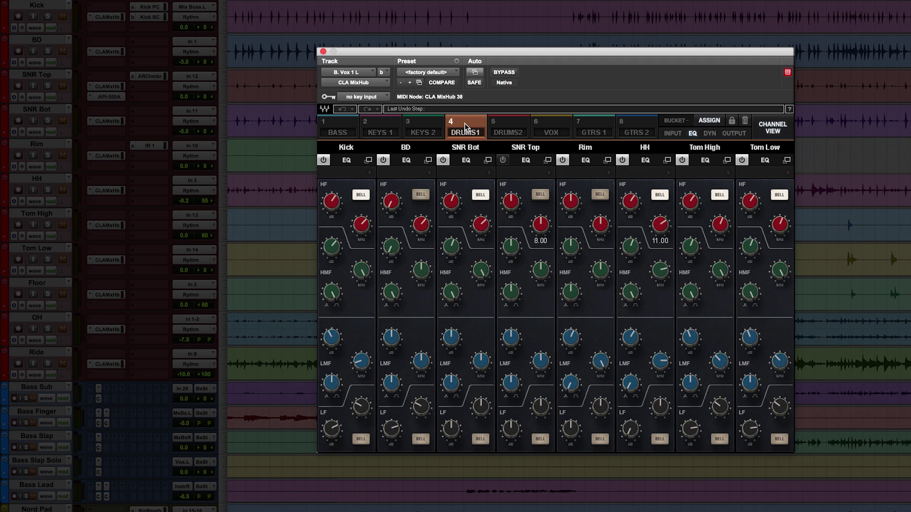
{"action": "left_click", "coordinate": [390, 128]}
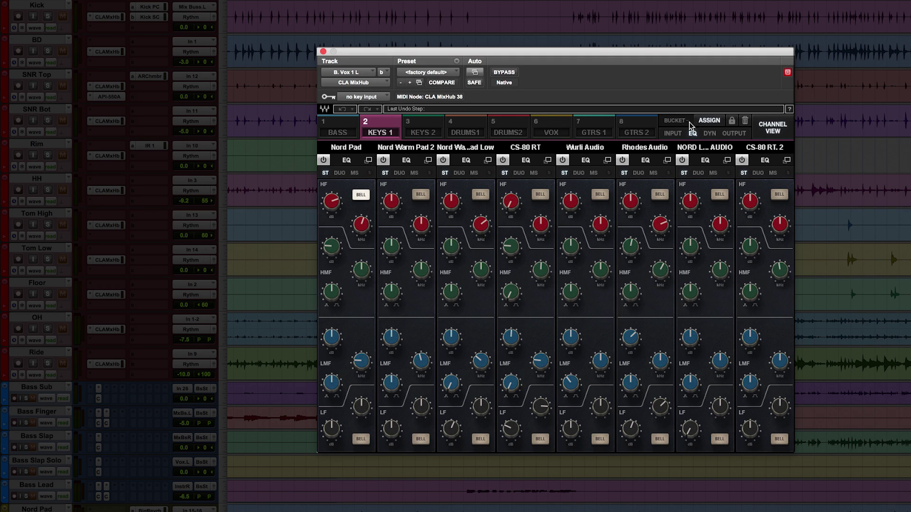
{"action": "left_click", "coordinate": [708, 134]}
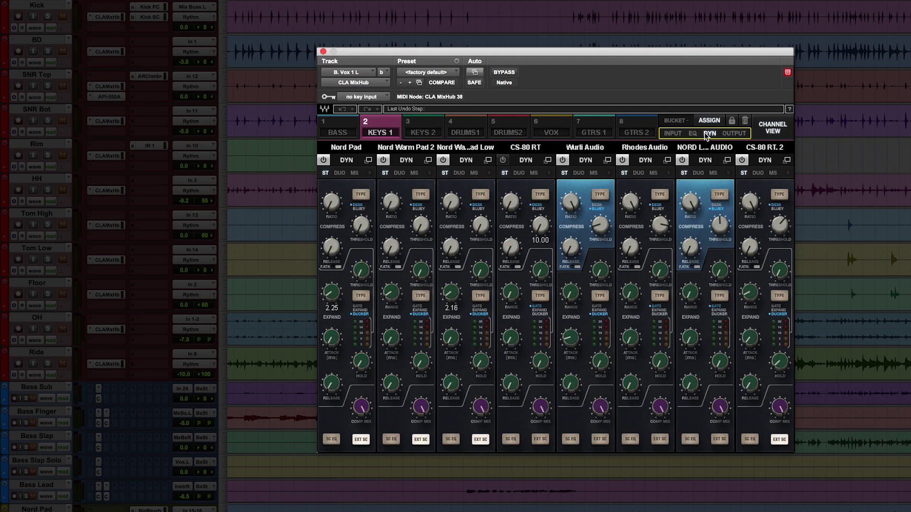
{"action": "left_click", "coordinate": [594, 127]}
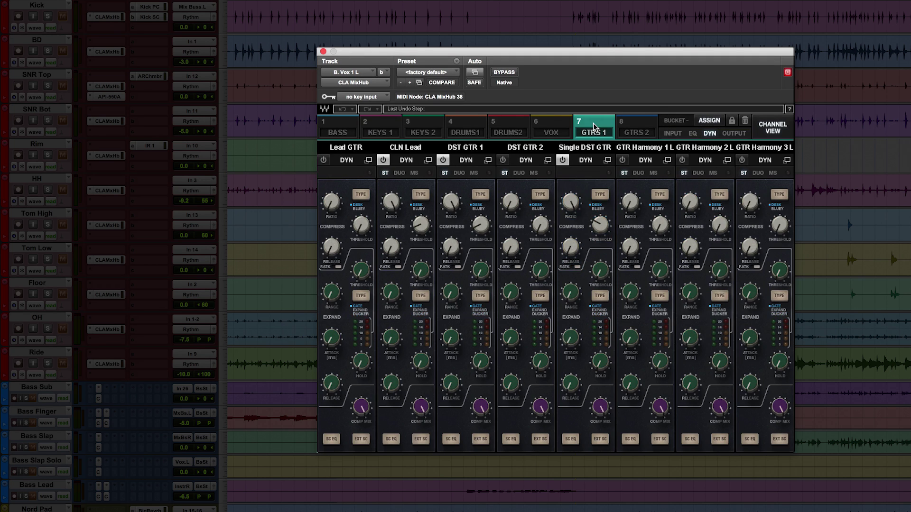
{"action": "left_click", "coordinate": [508, 127]}
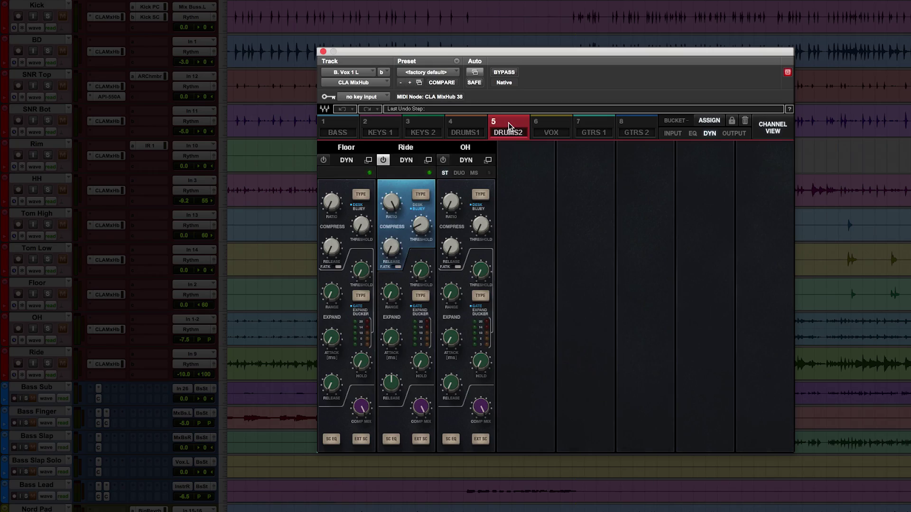
{"action": "left_click", "coordinate": [473, 129]}
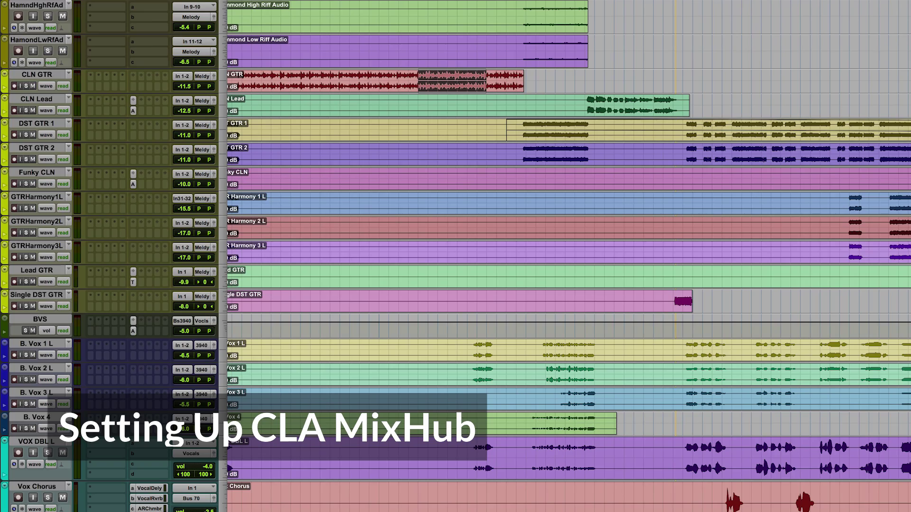
Insert CLA MixHub across the tracks from Funky CLN's insert slot
{"action": "left_click", "coordinate": [97, 188], "text": "alt+shift"}
{"action": "left_click", "coordinate": [234, 186]}
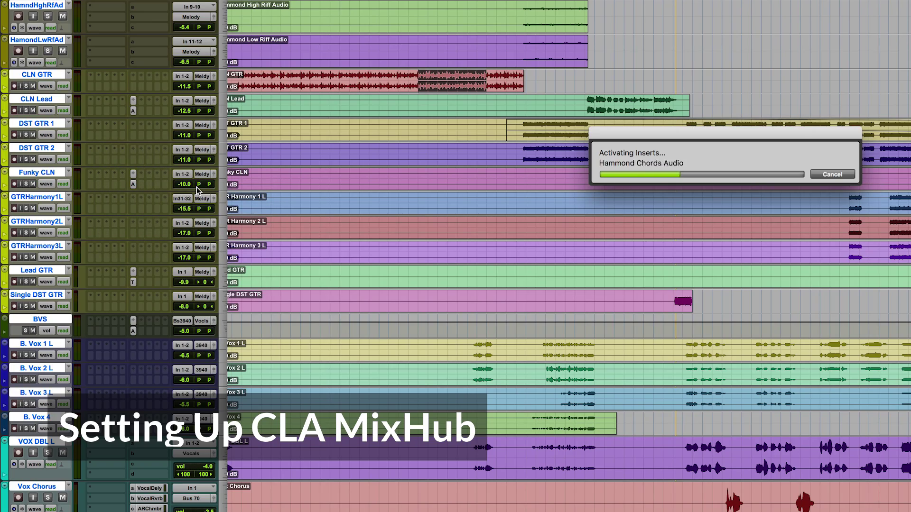
{"action": "scroll", "coordinate": [237, 209], "scroll_direction": "up", "scroll_amount": 15}
Add CLA MixHub to all the drum tracks and open the Kick track's instance
{"action": "left_click", "coordinate": [102, 16], "text": "alt+shift"}
{"action": "left_click", "coordinate": [284, 14]}
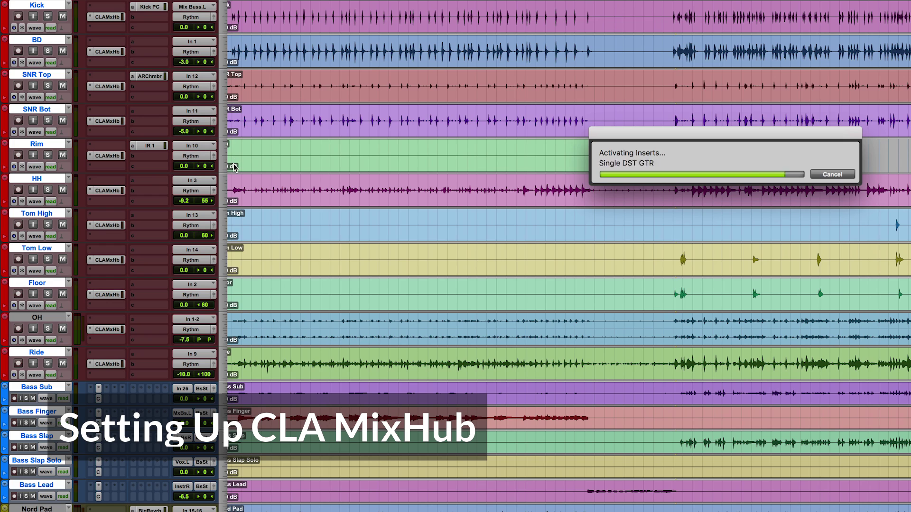
{"action": "left_click", "coordinate": [108, 329]}
{"action": "left_click", "coordinate": [108, 16]}
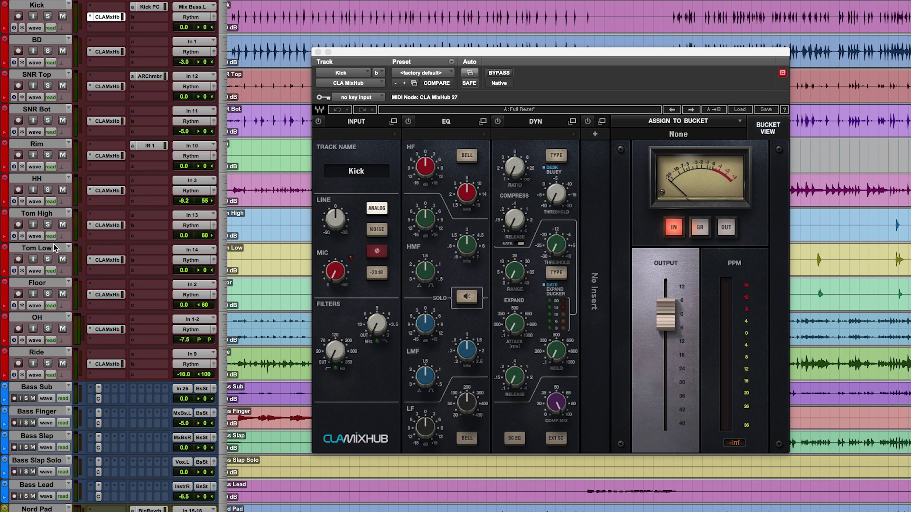
Open MixHub from the OH and Ride inserts, then switch to the eight-bucket overview
{"action": "left_click", "coordinate": [108, 329]}
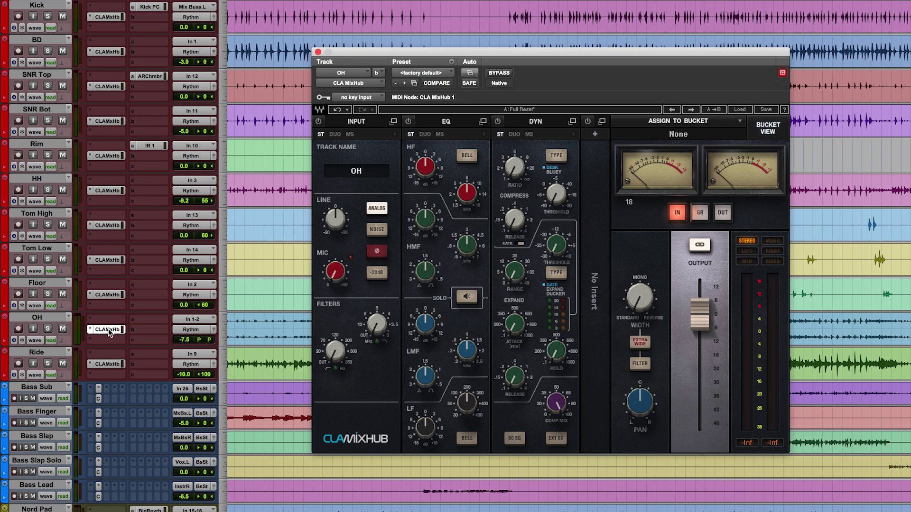
{"action": "left_click", "coordinate": [112, 364]}
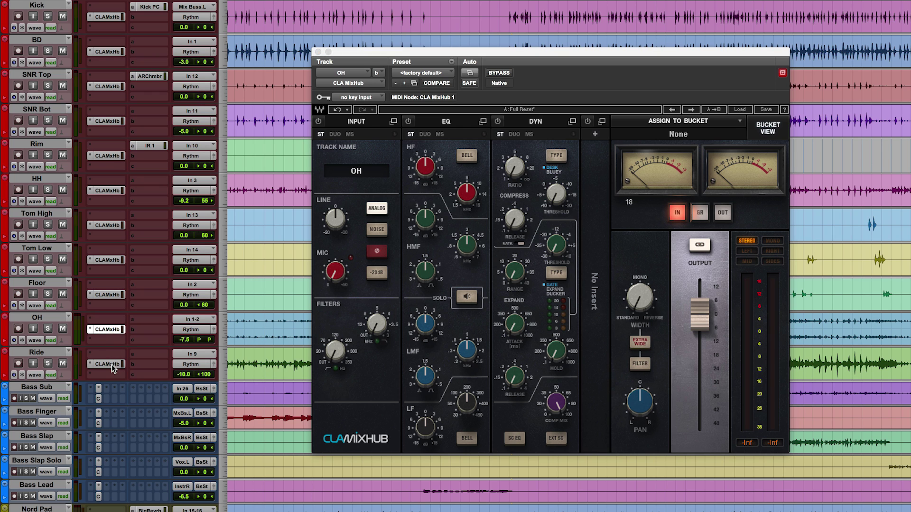
{"action": "left_click", "coordinate": [108, 330]}
{"action": "left_click", "coordinate": [768, 128]}
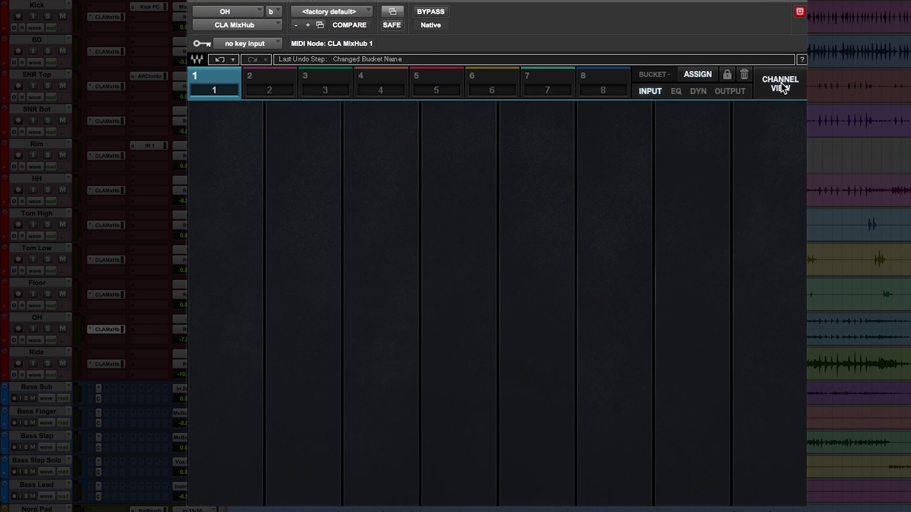
Name the first four buckets BASS, KEYS 1, KEYS 2 and DRUMS1
{"action": "double_click", "coordinate": [332, 133]}
{"action": "type", "text": "BASS"}
{"action": "double_click", "coordinate": [375, 133]}
{"action": "type", "text": "KEYS 1"}
{"action": "double_click", "coordinate": [418, 133]}
{"action": "type", "text": "KEYS 2"}
{"action": "double_click", "coordinate": [463, 133]}
{"action": "type", "text": "DRUMS1"}
Name the remaining buckets DRUMS2, VOX, GTRS 1 and GTRS 2
{"action": "key", "text": "Tab"}
{"action": "type", "text": "DRUMS2"}
{"action": "key", "text": "Tab"}
{"action": "type", "text": "VOX"}
{"action": "key", "text": "Tab"}
{"action": "type", "text": "GTRS 1"}
{"action": "key", "text": "Tab"}
{"action": "type", "text": "GTRS 2"}
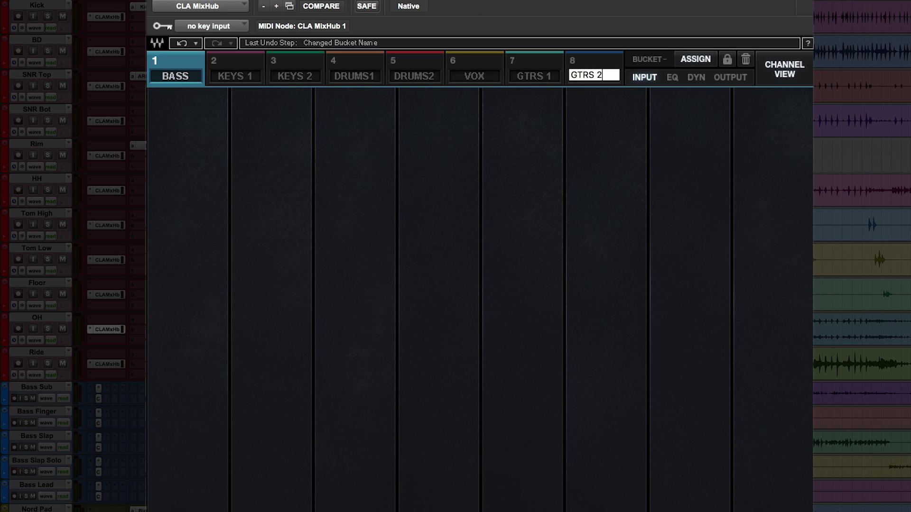
{"action": "key", "text": "Return"}
Assign the five bass tracks to BASS, Kick through HH to DRUMS1, Tom High through Floor to DRUMS2
{"action": "left_click", "coordinate": [696, 59]}
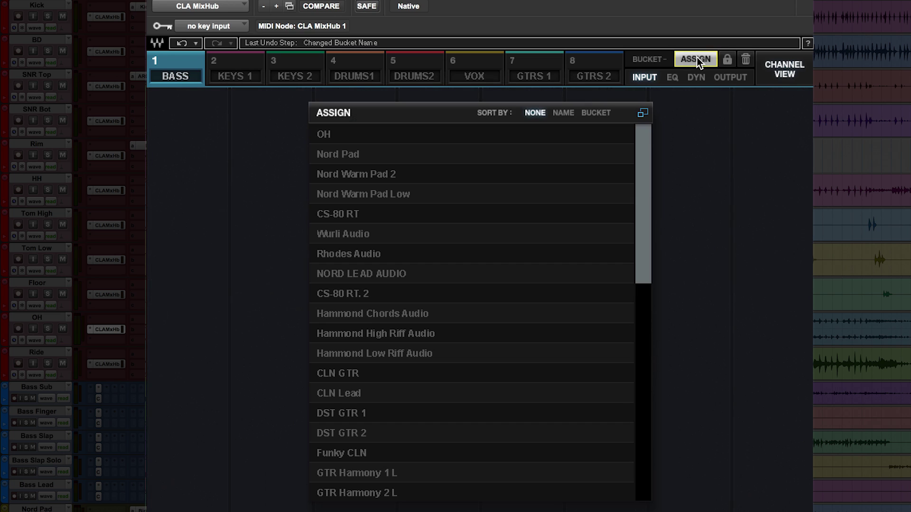
{"action": "left_click_drag", "start_coordinate": [642, 144], "coordinate": [647, 400]}
{"action": "left_click_drag", "start_coordinate": [368, 339], "coordinate": [364, 414]}
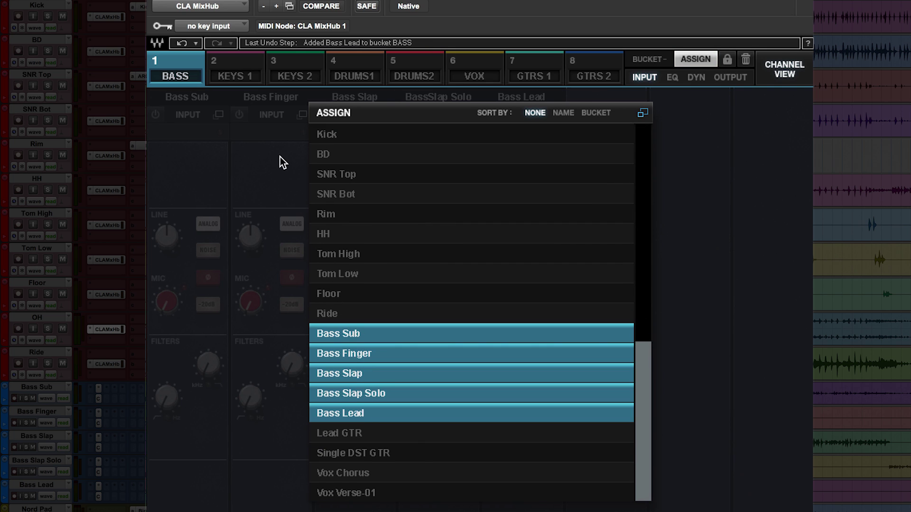
{"action": "left_click", "coordinate": [249, 62]}
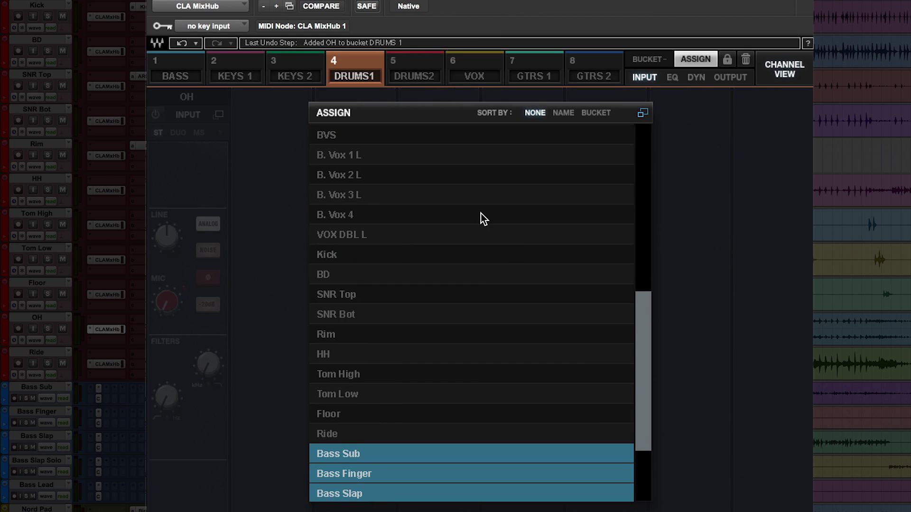
{"action": "left_click_drag", "start_coordinate": [365, 254], "coordinate": [365, 414]}
{"action": "left_click", "coordinate": [414, 71]}
Fill the VOX bucket and put Lead GTR and Single DST GTR into GTRS 2
{"action": "left_click", "coordinate": [474, 71]}
{"action": "scroll", "coordinate": [641, 283], "scroll_direction": "up", "scroll_amount": 5}
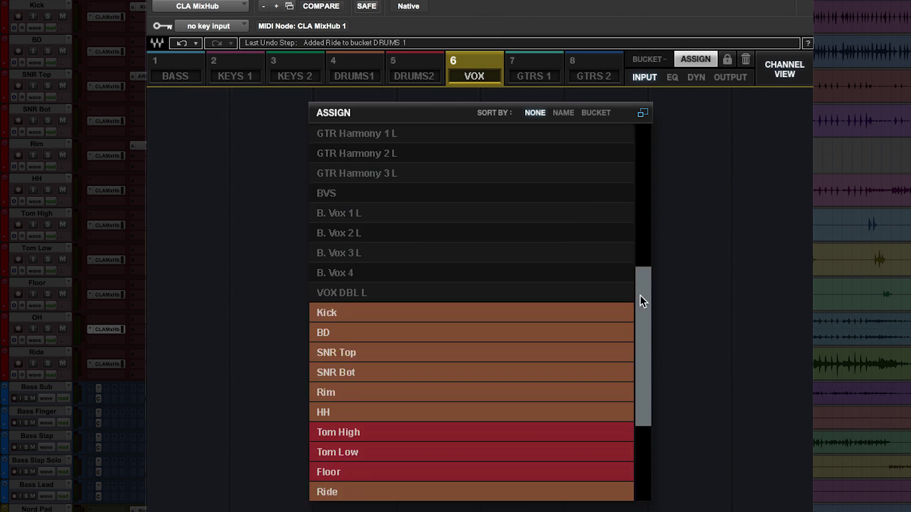
{"action": "scroll", "coordinate": [654, 429], "scroll_direction": "down", "scroll_amount": 5}
{"action": "left_click_drag", "start_coordinate": [358, 433], "coordinate": [358, 456]}
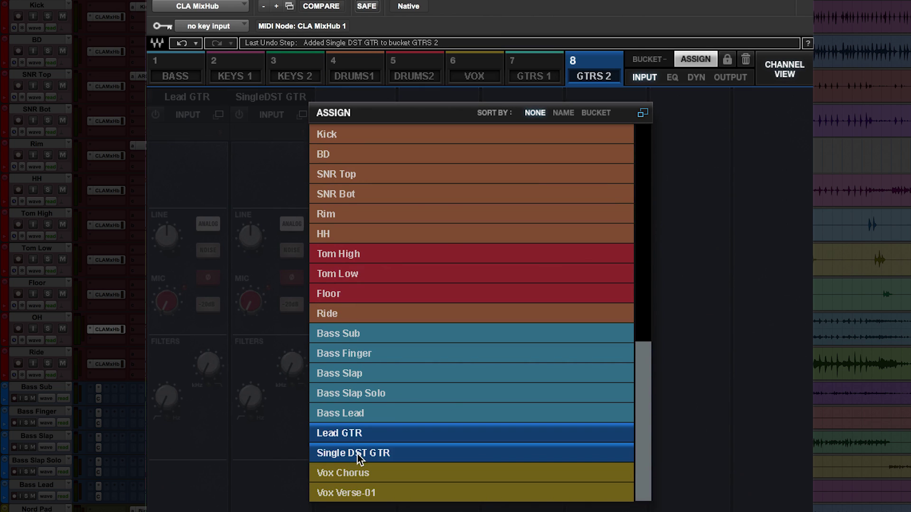
{"action": "left_click", "coordinate": [486, 454]}
{"action": "left_click", "coordinate": [476, 437]}
{"action": "left_click_drag", "start_coordinate": [477, 437], "coordinate": [472, 453]}
{"action": "left_click", "coordinate": [643, 113]}
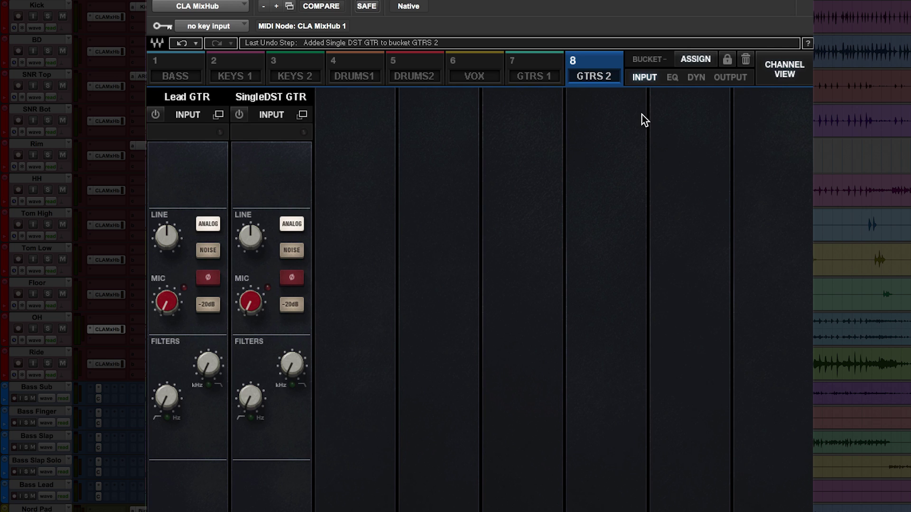
In DRUMS1, move the OH strip to the fourth slot and lock the bucket layout
{"action": "left_click", "coordinate": [356, 62]}
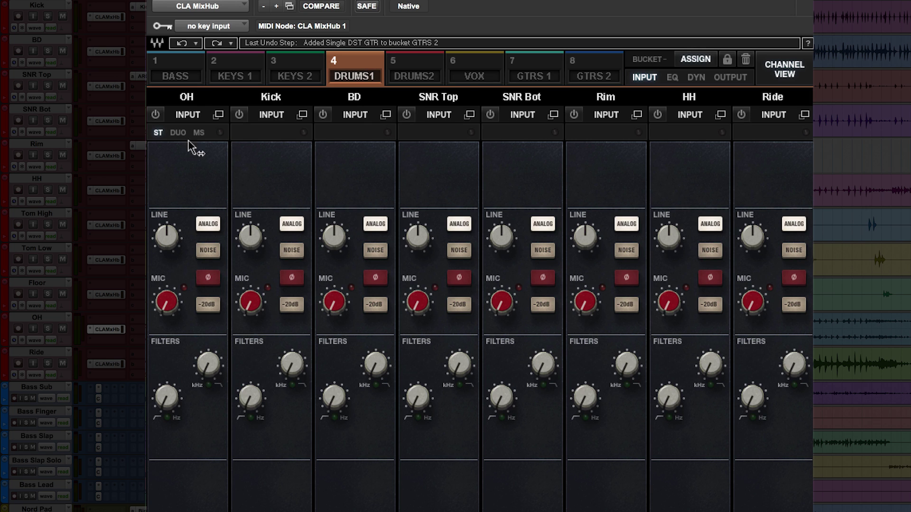
{"action": "left_click_drag", "start_coordinate": [199, 172], "coordinate": [332, 184]}
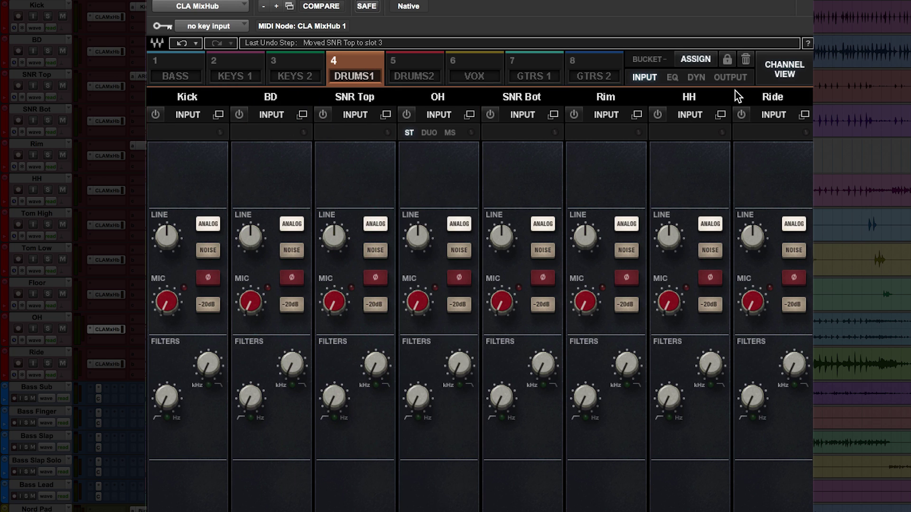
{"action": "left_click", "coordinate": [727, 60]}
In KEYS 1 EQ, boost high-mid gain on both Nord Warm Pads and high gain on Rhodes, Nord Lead, CS-80
{"action": "left_click", "coordinate": [673, 78]}
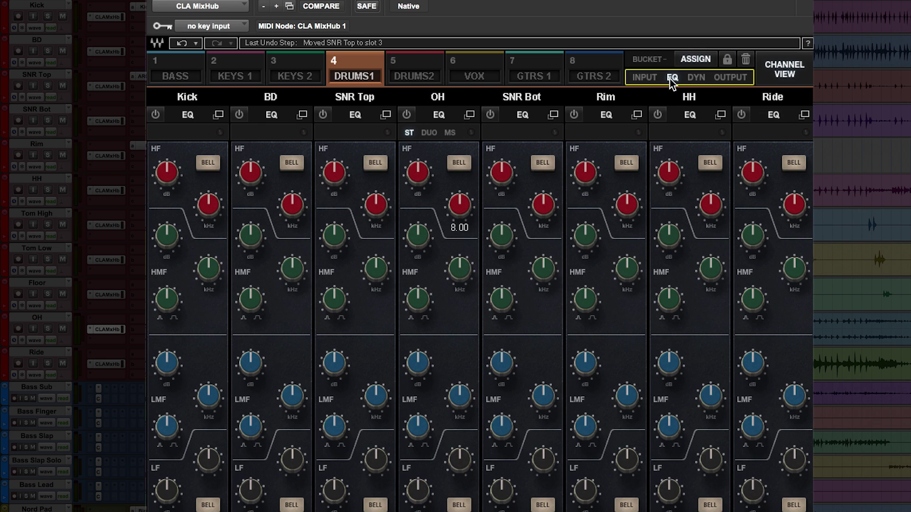
{"action": "left_click", "coordinate": [246, 64]}
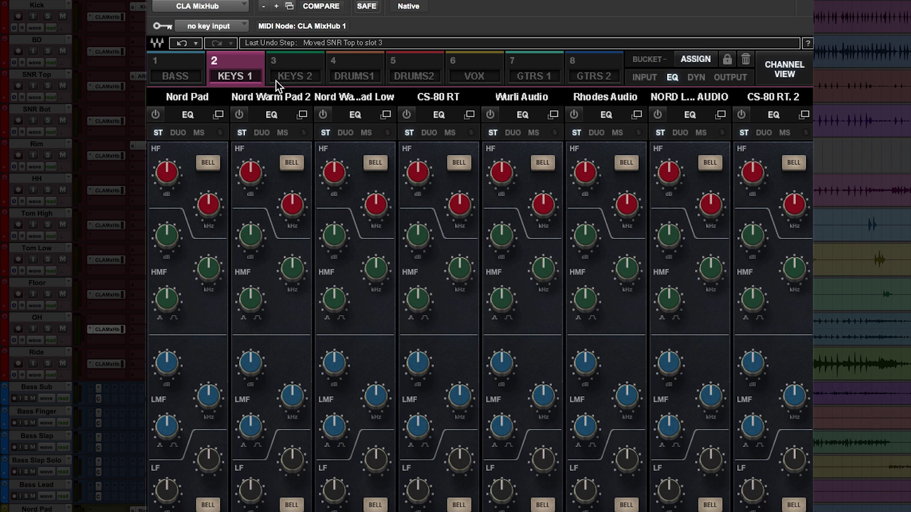
{"action": "left_click_drag", "start_coordinate": [250, 235], "coordinate": [253, 248]}
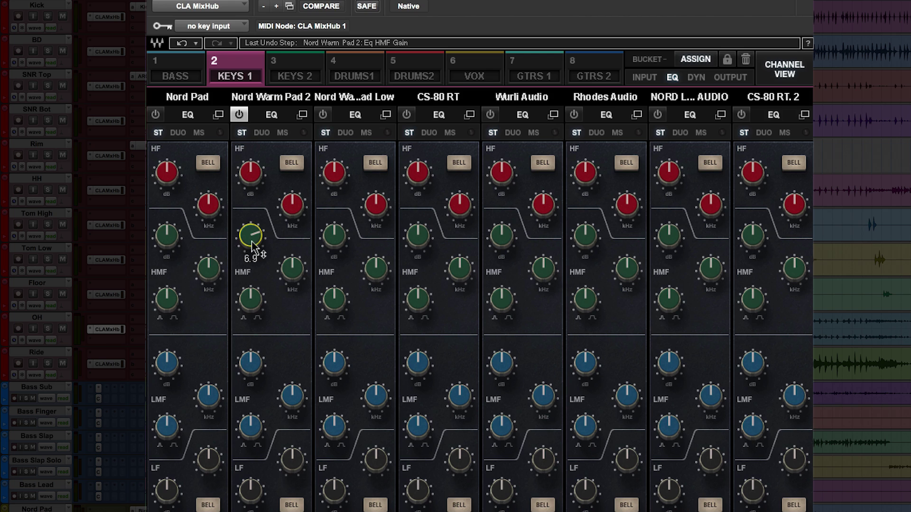
{"action": "left_click_drag", "start_coordinate": [334, 235], "coordinate": [341, 249]}
{"action": "left_click_drag", "start_coordinate": [585, 176], "coordinate": [587, 193]}
{"action": "left_click_drag", "start_coordinate": [669, 174], "coordinate": [671, 185]}
{"action": "left_click_drag", "start_coordinate": [744, 179], "coordinate": [742, 210]}
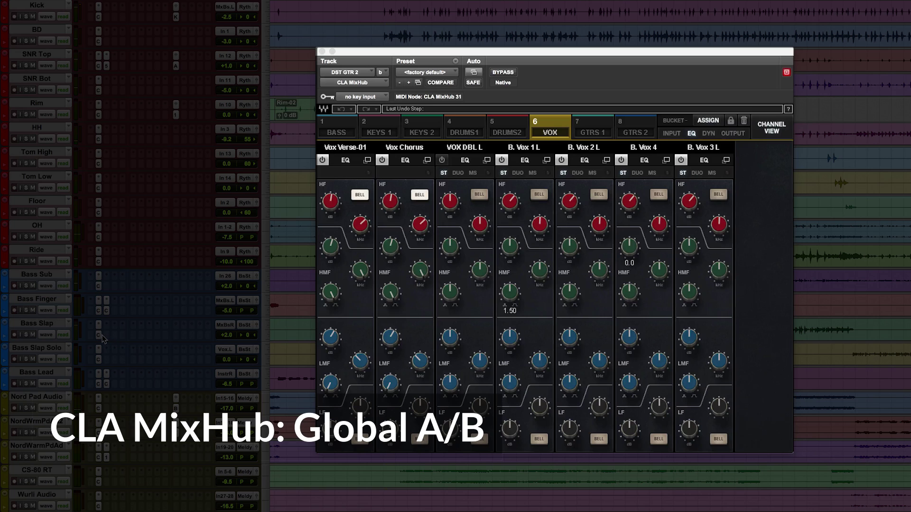
Bypass the whole plugin with Space for comparison, then switch it back on
{"action": "key", "text": "space"}
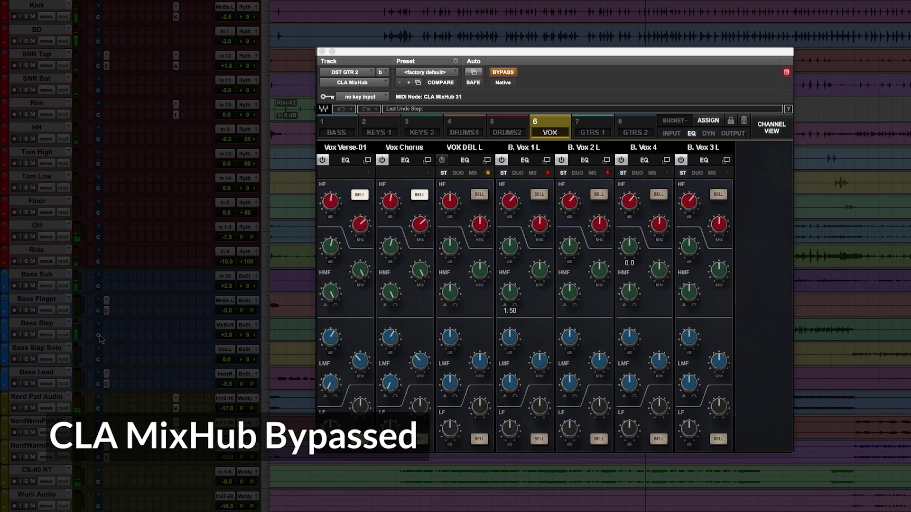
{"action": "left_click", "coordinate": [99, 338], "text": "alt+super"}
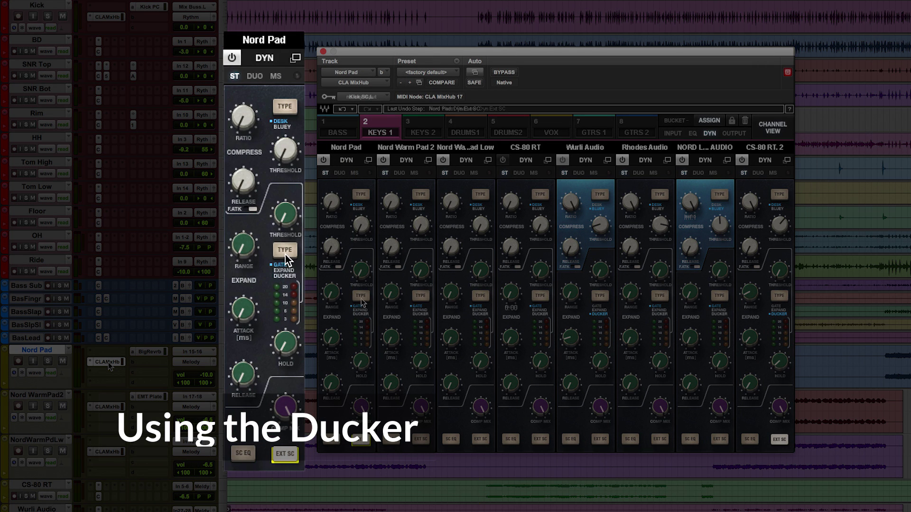
Set Nord Pad's expander to DUCKER, close the plugin window and start playback
{"action": "left_click", "coordinate": [361, 299]}
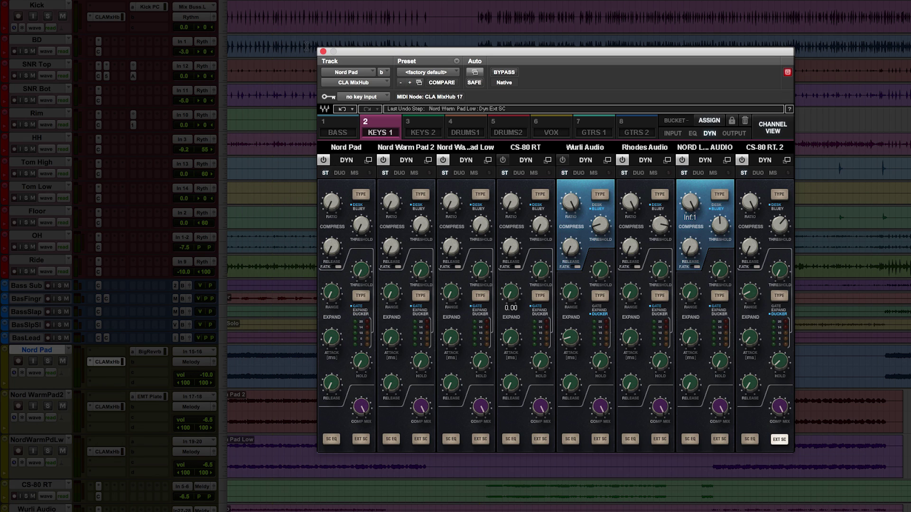
{"action": "left_click", "coordinate": [323, 51]}
{"action": "key", "text": "space"}
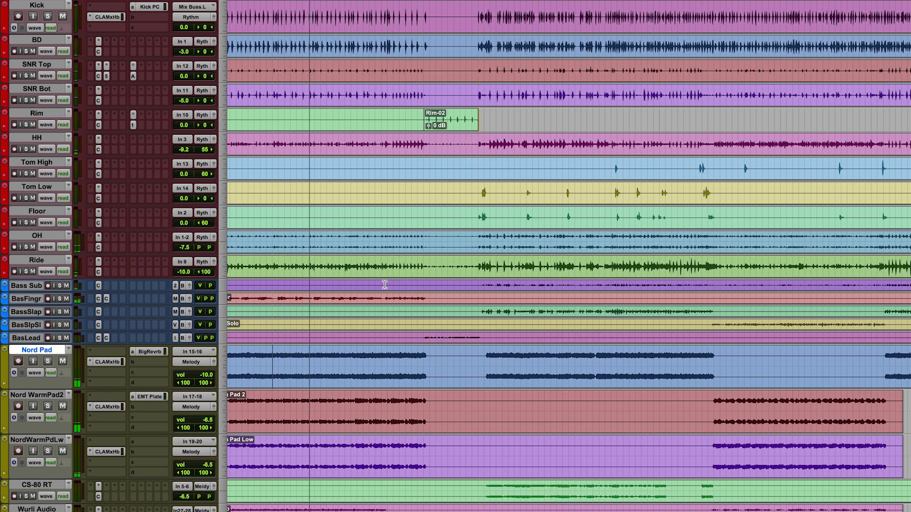
Stop playback, solo Nord Pad and NordWarmPdLw, and play them back
{"action": "key", "text": "space"}
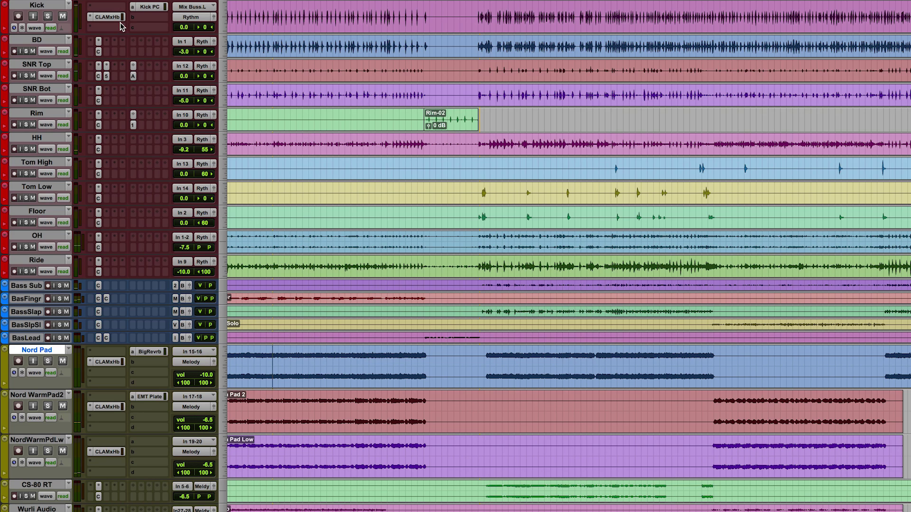
{"action": "left_click", "coordinate": [48, 361]}
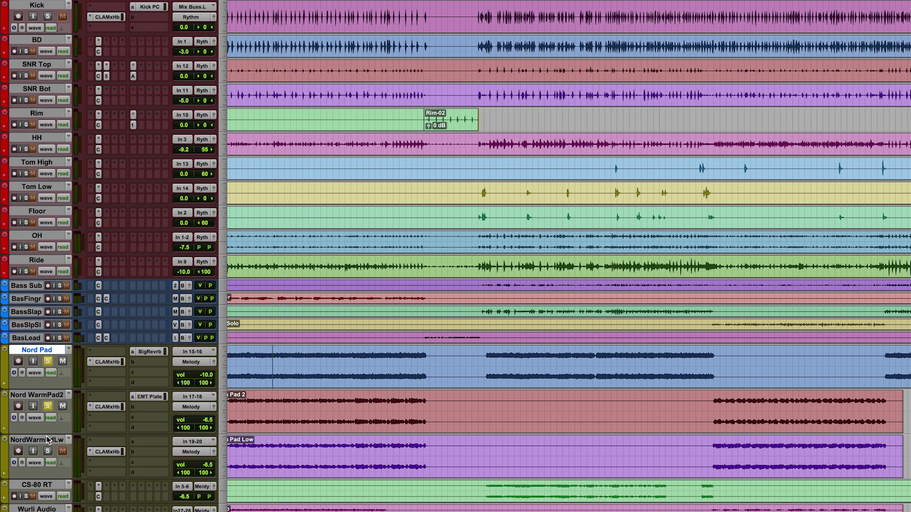
{"action": "left_click", "coordinate": [48, 452]}
{"action": "key", "text": "space"}
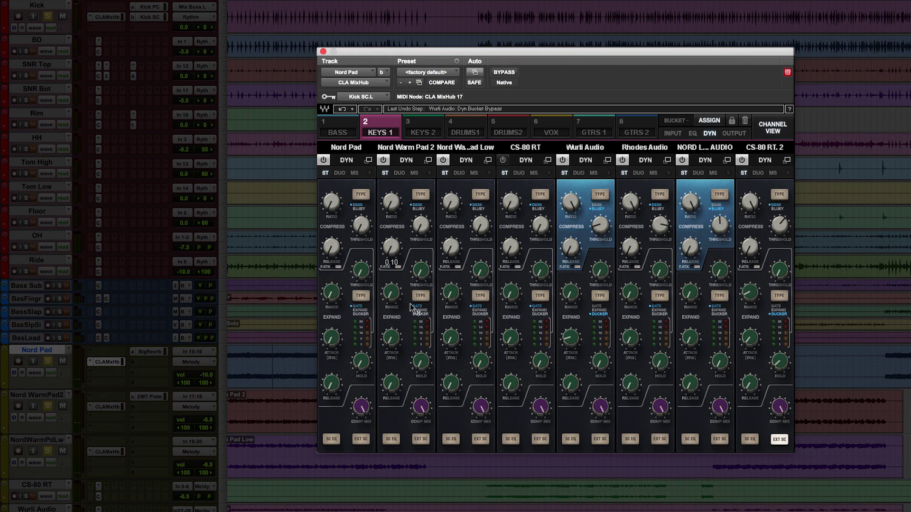
Key Nord Pad's DUCKER from the external sidechain, adjusting range, 0.1 ms attack and hold
{"action": "left_click", "coordinate": [361, 439]}
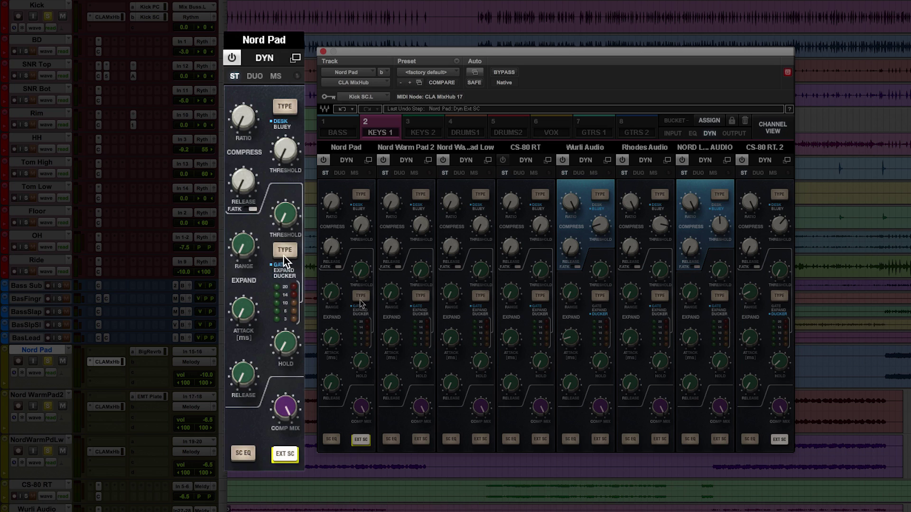
{"action": "left_click", "coordinate": [360, 296]}
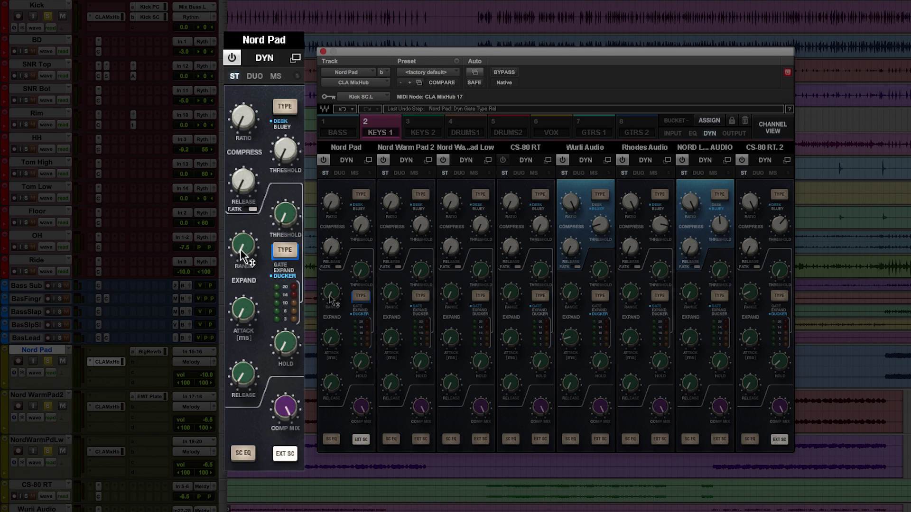
{"action": "left_click_drag", "start_coordinate": [241, 257], "coordinate": [241, 249]}
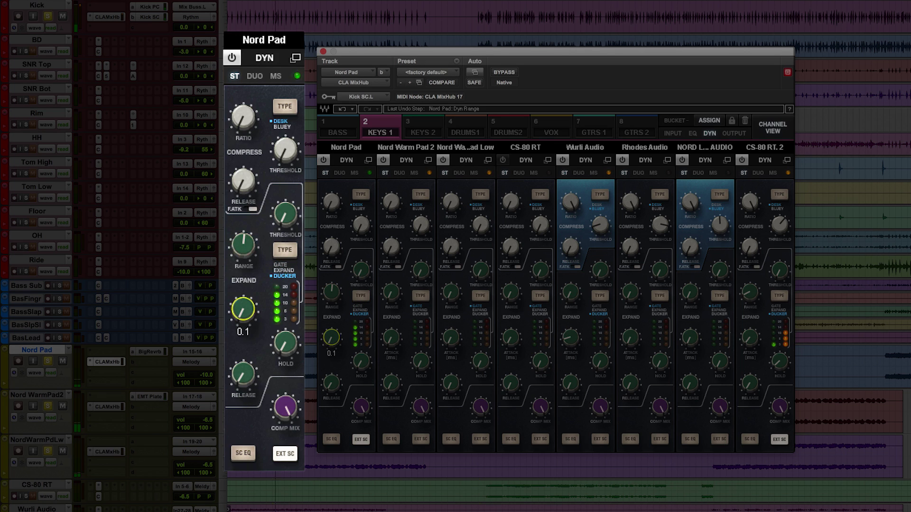
{"action": "left_click_drag", "start_coordinate": [242, 309], "coordinate": [243, 307]}
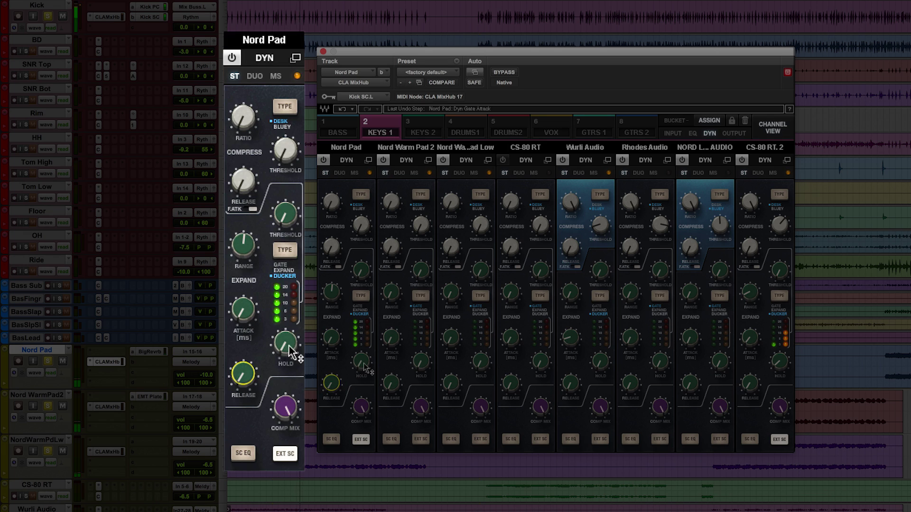
{"action": "left_click_drag", "start_coordinate": [290, 352], "coordinate": [290, 351]}
{"action": "mouse_move", "coordinate": [420, 362]}
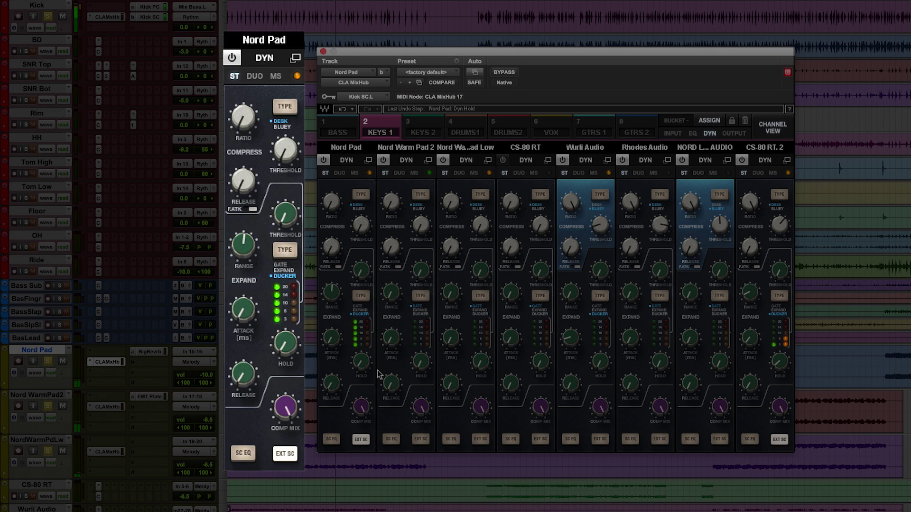
Copy Nord Pad's ducker settings and paste them onto Nord Warm Pad 2 and Nord Warm Pad Low
{"action": "right_click", "coordinate": [283, 322]}
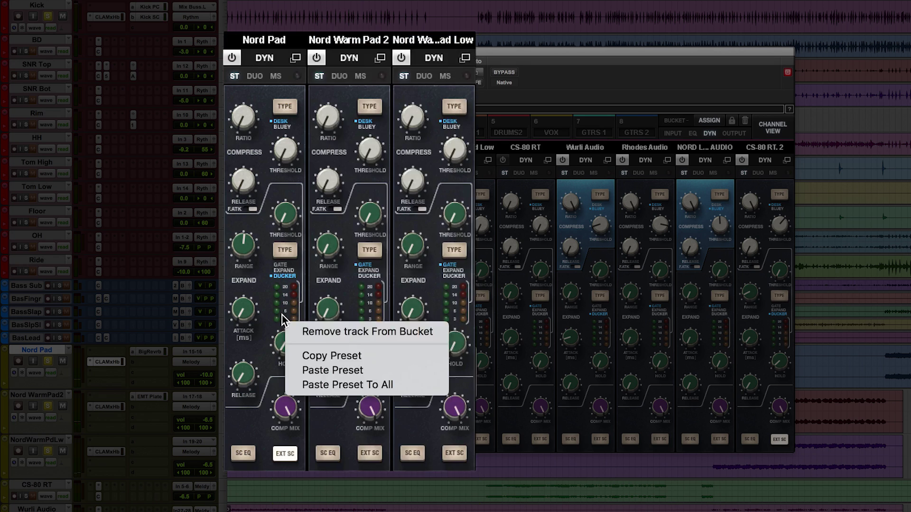
{"action": "left_click", "coordinate": [308, 356]}
{"action": "right_click", "coordinate": [352, 317]}
{"action": "left_click", "coordinate": [377, 365]}
{"action": "right_click", "coordinate": [447, 302]}
{"action": "left_click", "coordinate": [494, 350]}
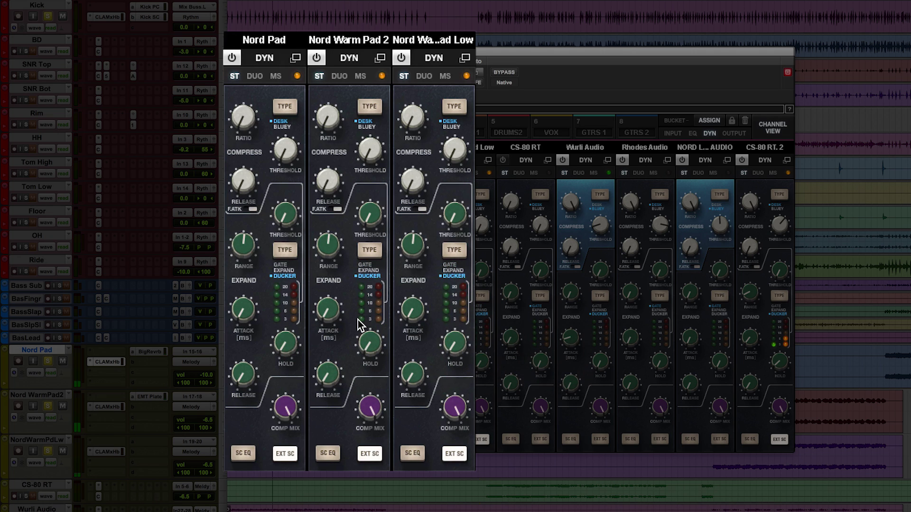
Lower the ducking Range on all three pad strips, ending near 6.44 and 6.78 on the warm pads
{"action": "left_click_drag", "start_coordinate": [242, 245], "coordinate": [243, 262]}
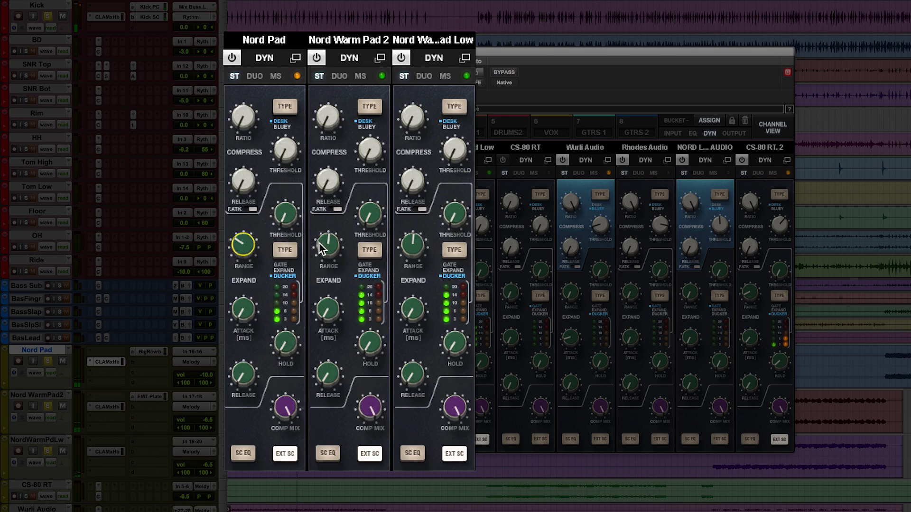
{"action": "left_click_drag", "start_coordinate": [328, 244], "coordinate": [328, 261]}
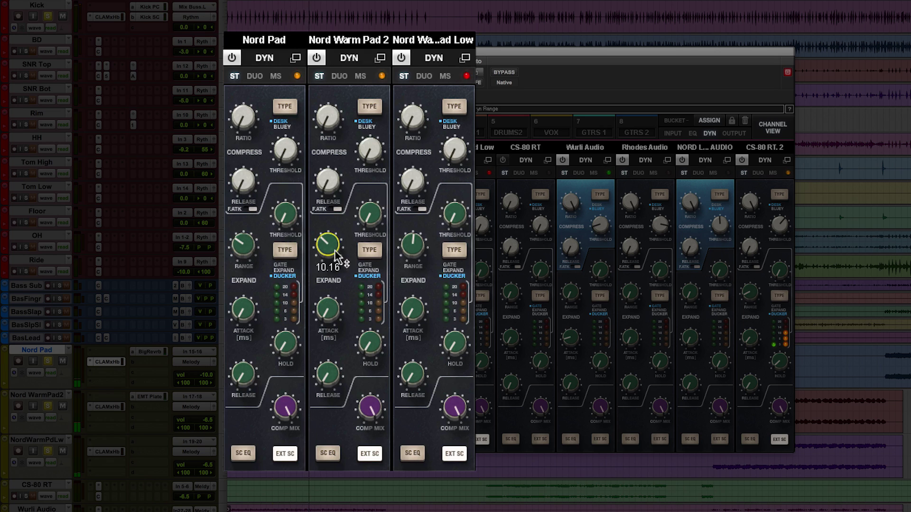
{"action": "left_click_drag", "start_coordinate": [413, 244], "coordinate": [412, 264]}
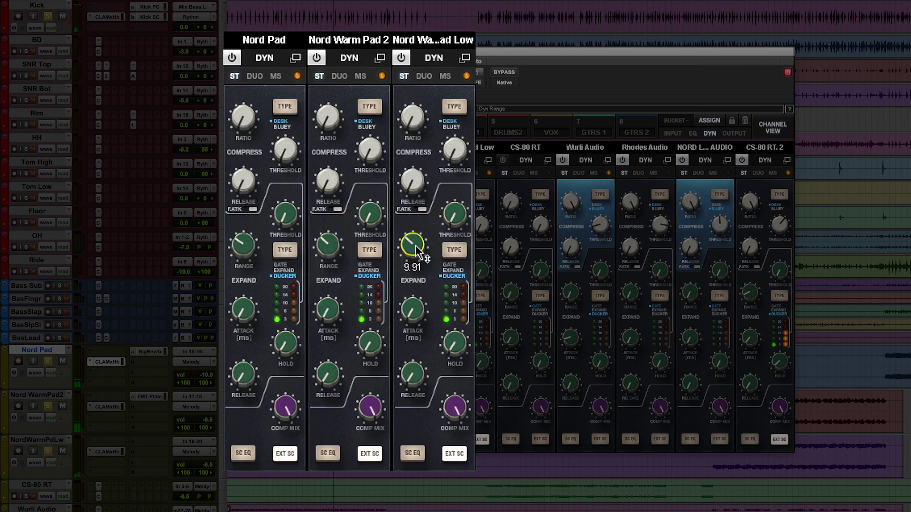
{"action": "left_click_drag", "start_coordinate": [243, 244], "coordinate": [243, 252]}
{"action": "left_click_drag", "start_coordinate": [327, 245], "coordinate": [327, 260]}
{"action": "left_click_drag", "start_coordinate": [418, 247], "coordinate": [417, 247]}
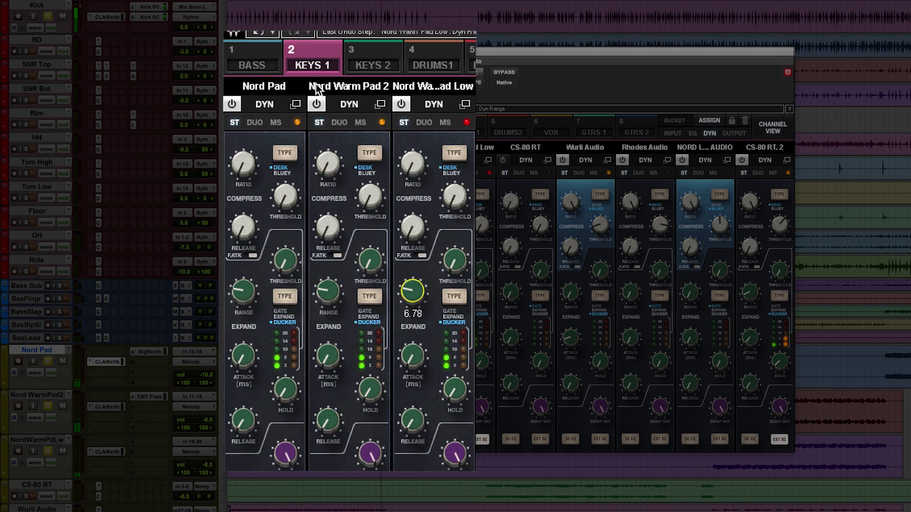
Revert to the 'Nord Pad: Dyn Range' edit in the undo history and clear all track solos
{"action": "left_click", "coordinate": [272, 40]}
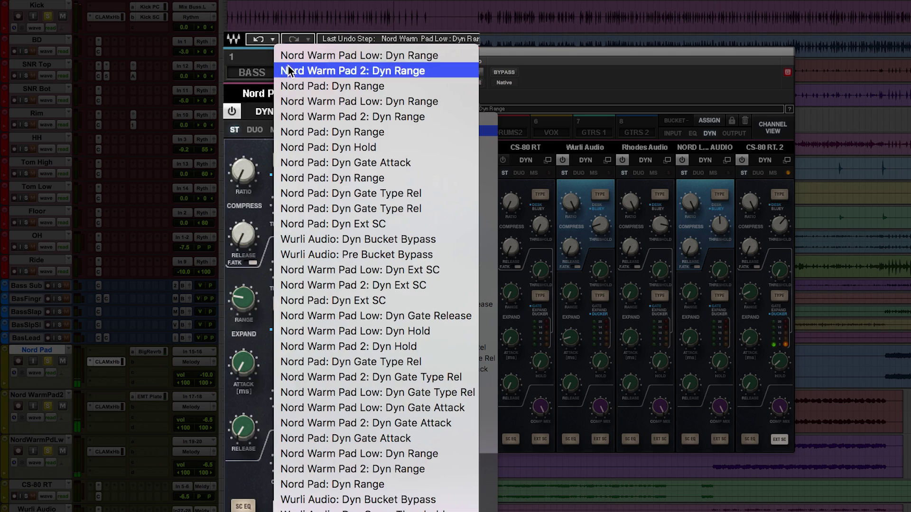
{"action": "left_click", "coordinate": [293, 86]}
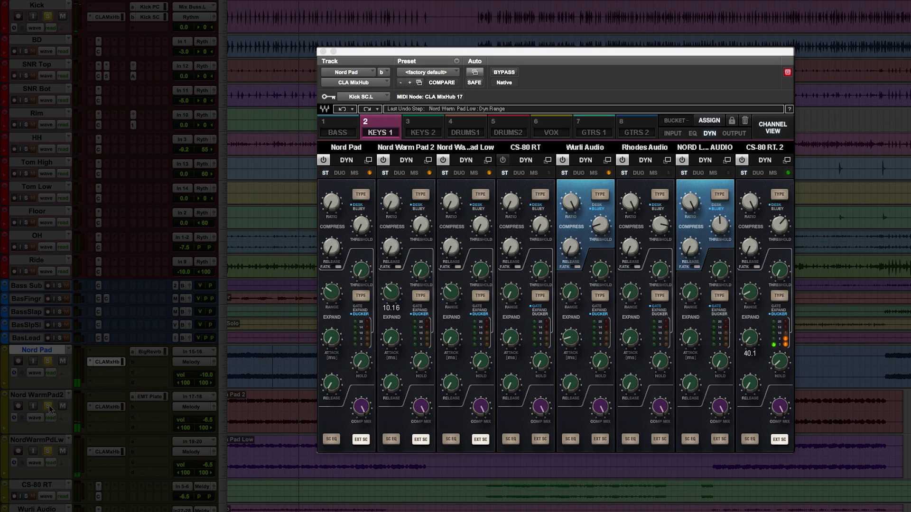
{"action": "left_click", "coordinate": [48, 406], "text": "alt"}
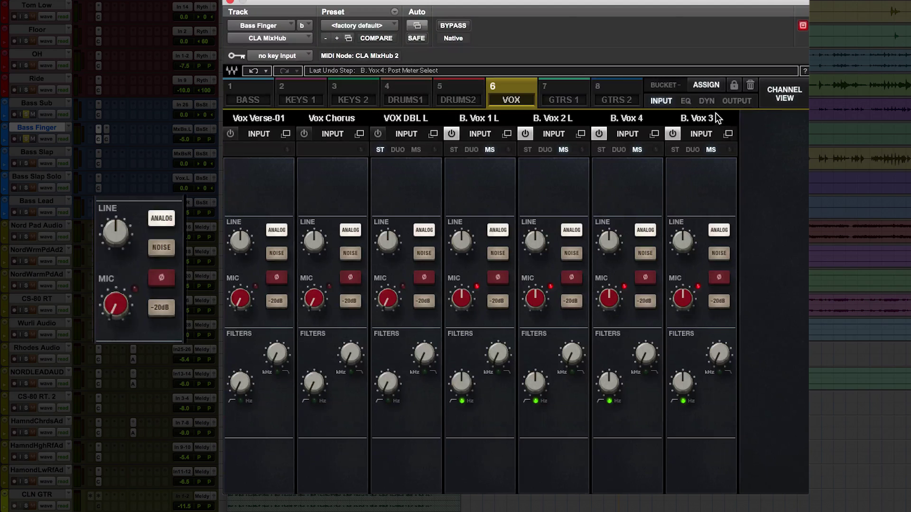
Flip all strip meters from output to input and back, then show EQ on every vocal strip
{"action": "left_click", "coordinate": [734, 100]}
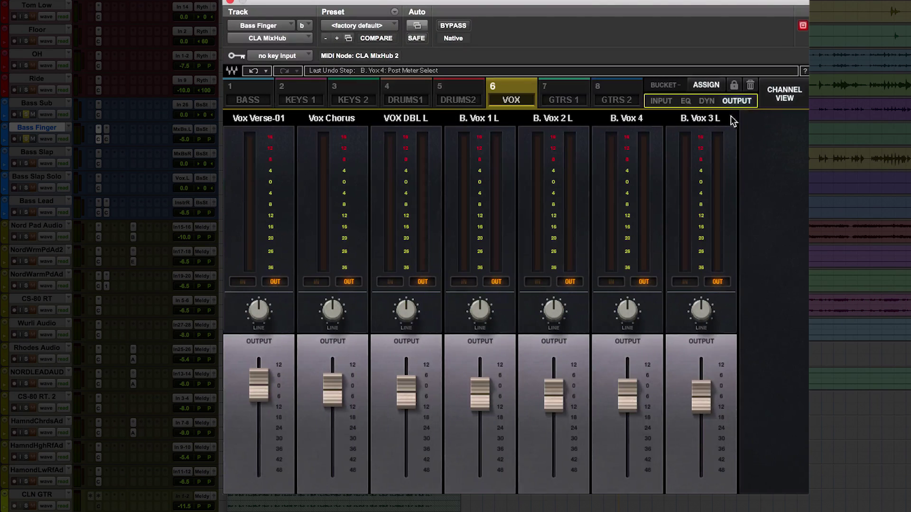
{"action": "left_click", "coordinate": [612, 282]}
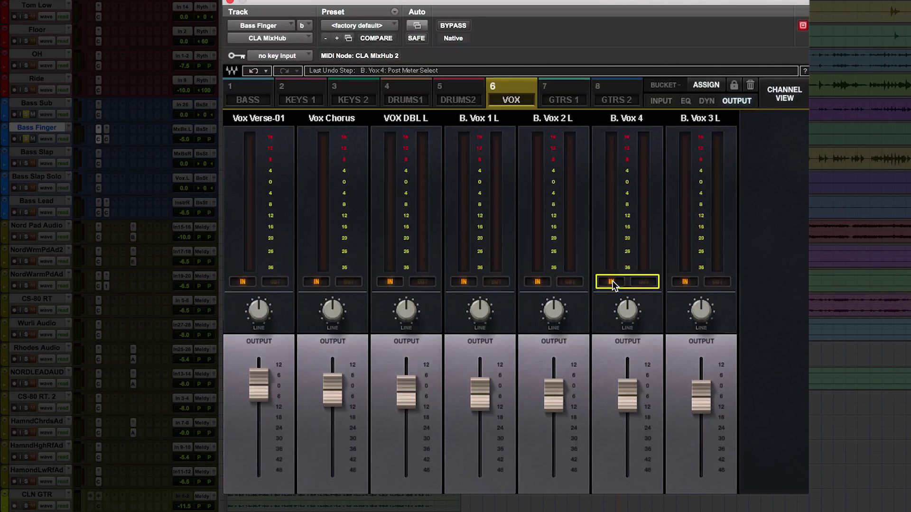
{"action": "left_click", "coordinate": [644, 283]}
{"action": "left_click", "coordinate": [686, 101]}
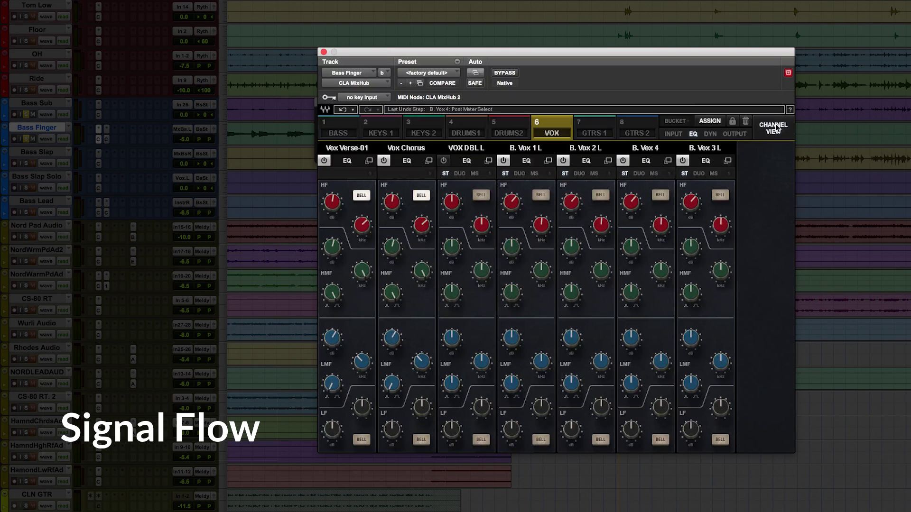
Open Bass Finger in channel view and switch on its Analog input emulation
{"action": "left_click", "coordinate": [774, 128]}
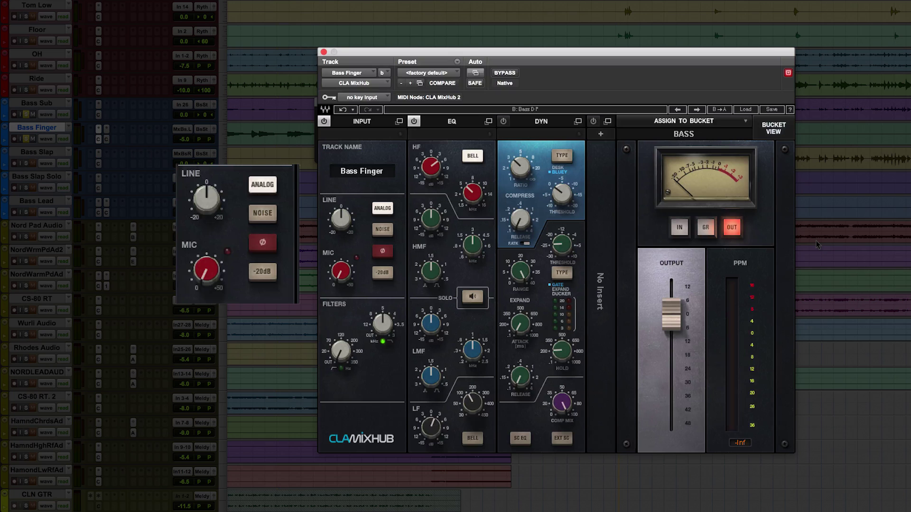
{"action": "left_click", "coordinate": [382, 208]}
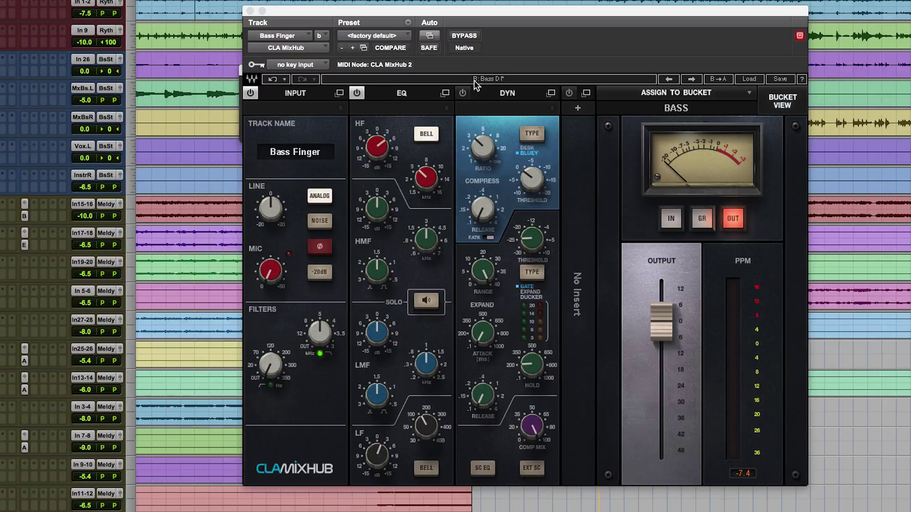
Drive Bass Finger's mic gain to about 34 while pulling its output down to about -30 dB
{"action": "left_click_drag", "start_coordinate": [662, 319], "coordinate": [661, 352]}
{"action": "left_click_drag", "start_coordinate": [280, 287], "coordinate": [279, 280]}
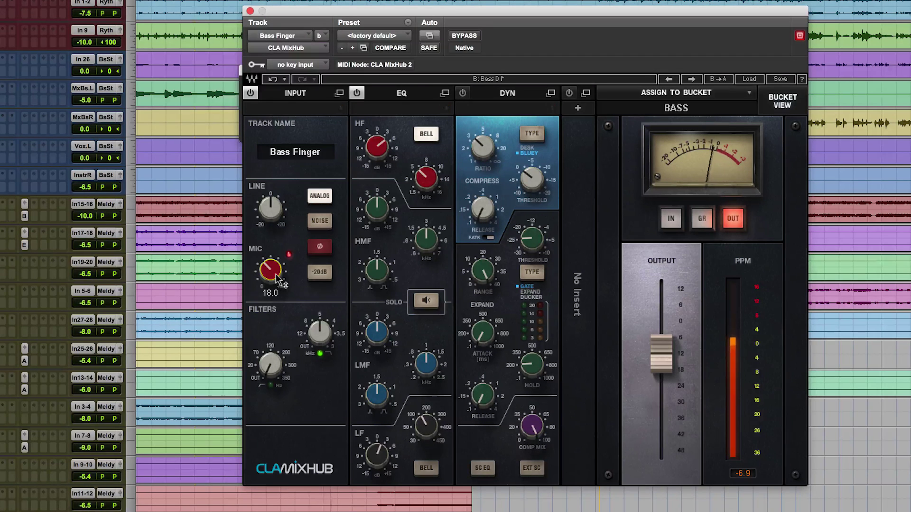
{"action": "left_click_drag", "start_coordinate": [661, 352], "coordinate": [660, 401]}
{"action": "left_click_drag", "start_coordinate": [270, 269], "coordinate": [270, 263]}
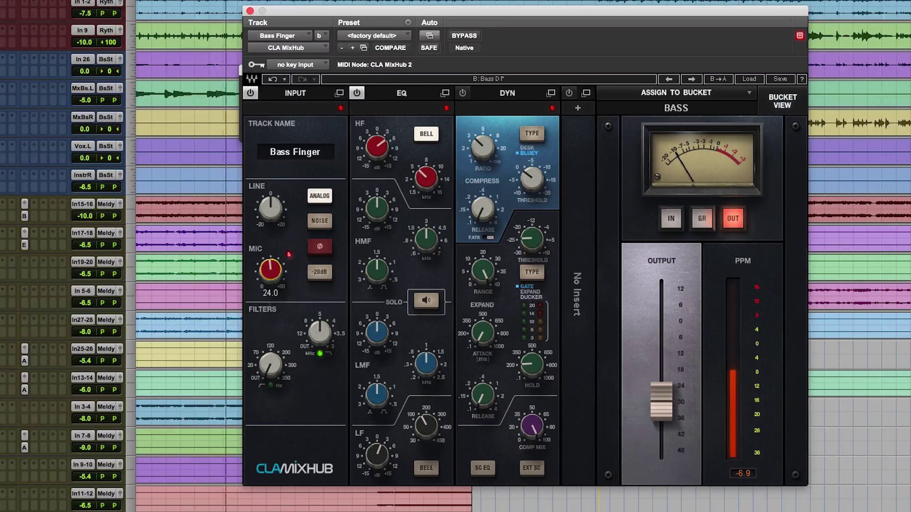
{"action": "left_click_drag", "start_coordinate": [270, 270], "coordinate": [271, 241]}
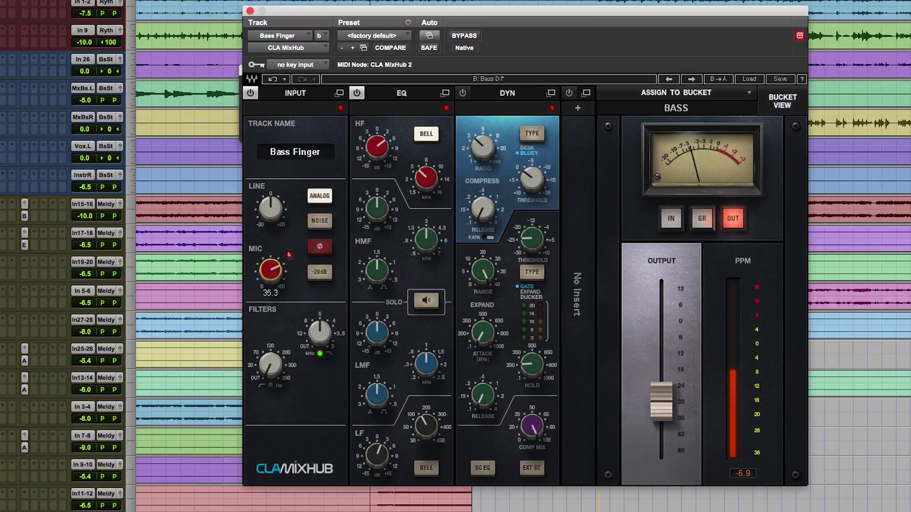
{"action": "key", "text": "space"}
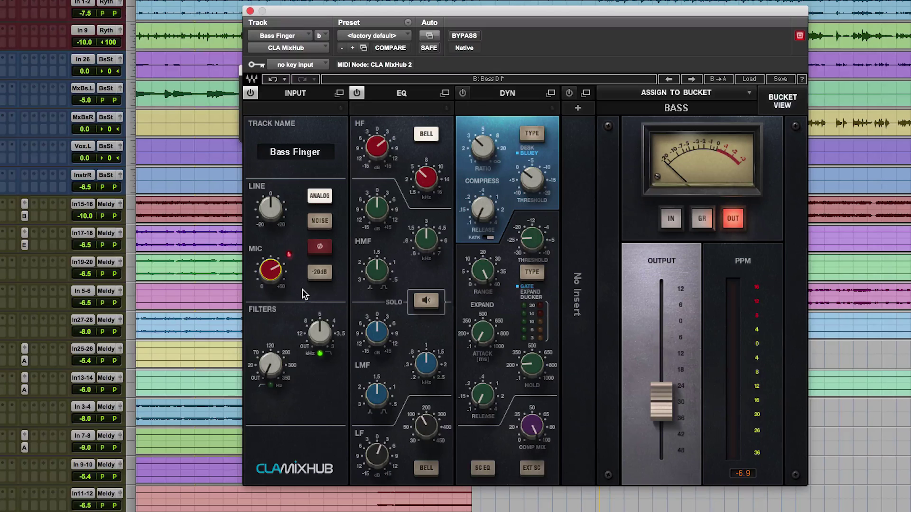
Undo the last mic gain change, then boost Bass Finger's LF gain to about 12.4 and LMF gain to about 4.3
{"action": "key", "text": "super+z"}
{"action": "key", "text": "space"}
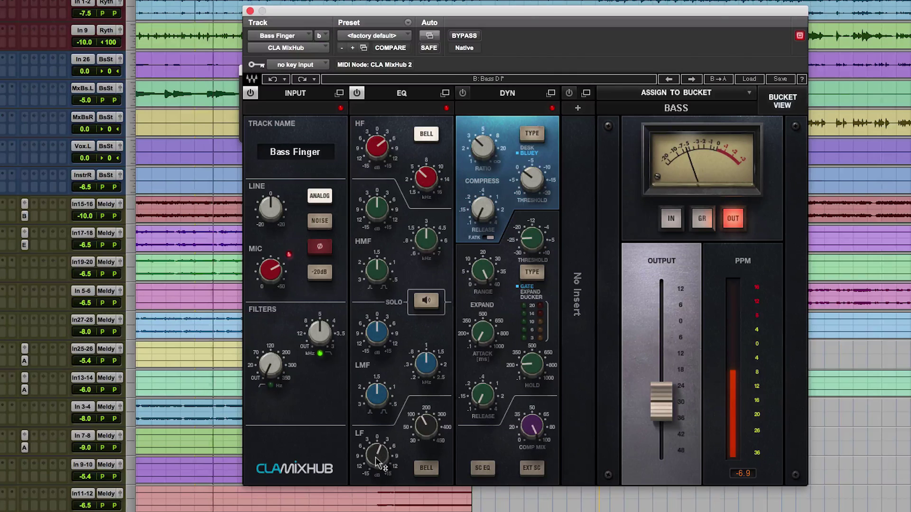
{"action": "left_click_drag", "start_coordinate": [378, 460], "coordinate": [377, 417]}
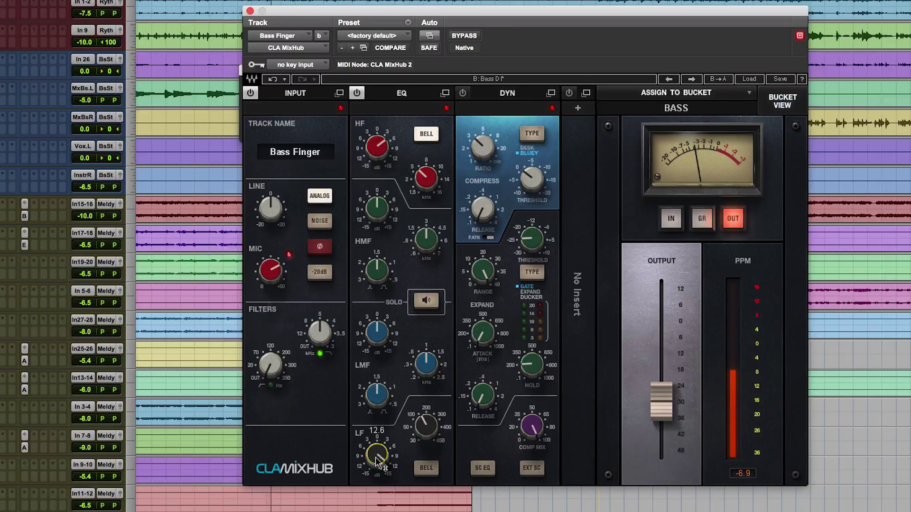
{"action": "left_click_drag", "start_coordinate": [377, 332], "coordinate": [377, 320]}
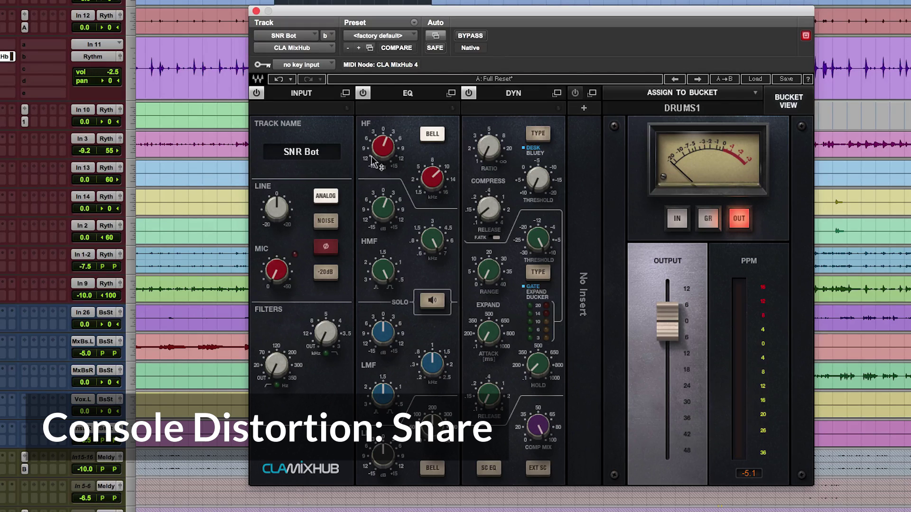
Push SNR Bot's mic gain to about 39, output near -31 dB, and set Bluey compression at 2.5:1
{"action": "left_click_drag", "start_coordinate": [279, 277], "coordinate": [279, 258]}
{"action": "left_click_drag", "start_coordinate": [671, 327], "coordinate": [672, 409]}
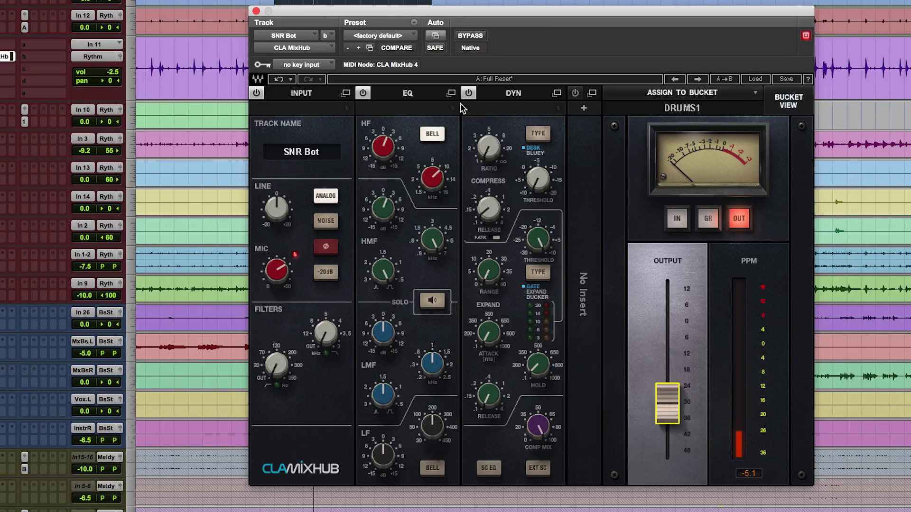
{"action": "left_click_drag", "start_coordinate": [284, 270], "coordinate": [285, 266]}
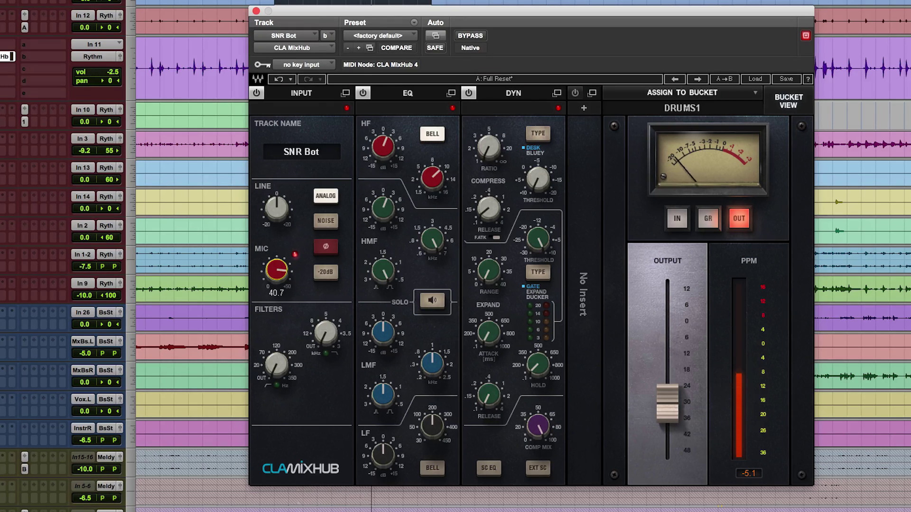
{"action": "left_click", "coordinate": [544, 133]}
{"action": "left_click_drag", "start_coordinate": [495, 151], "coordinate": [494, 144]}
{"action": "left_click_drag", "start_coordinate": [667, 404], "coordinate": [667, 385]}
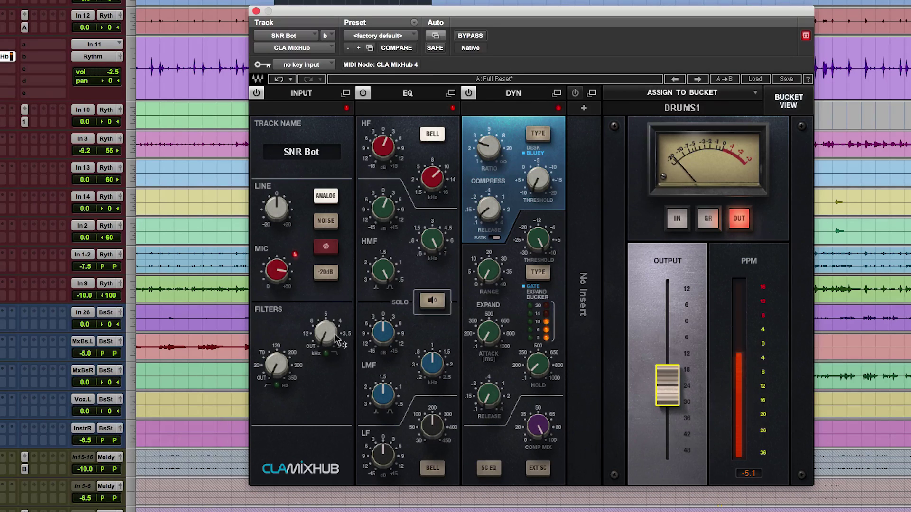
Enable SNR Bot's low-cut filter near 96.7 Hz and bypass the plugin
{"action": "left_click_drag", "start_coordinate": [325, 333], "coordinate": [326, 339]}
{"action": "left_click_drag", "start_coordinate": [277, 364], "coordinate": [283, 373]}
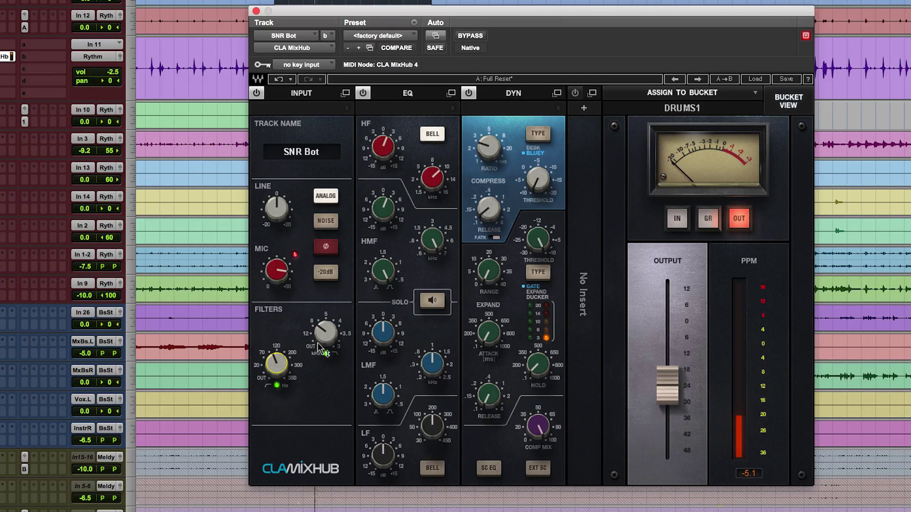
{"action": "left_click", "coordinate": [277, 271]}
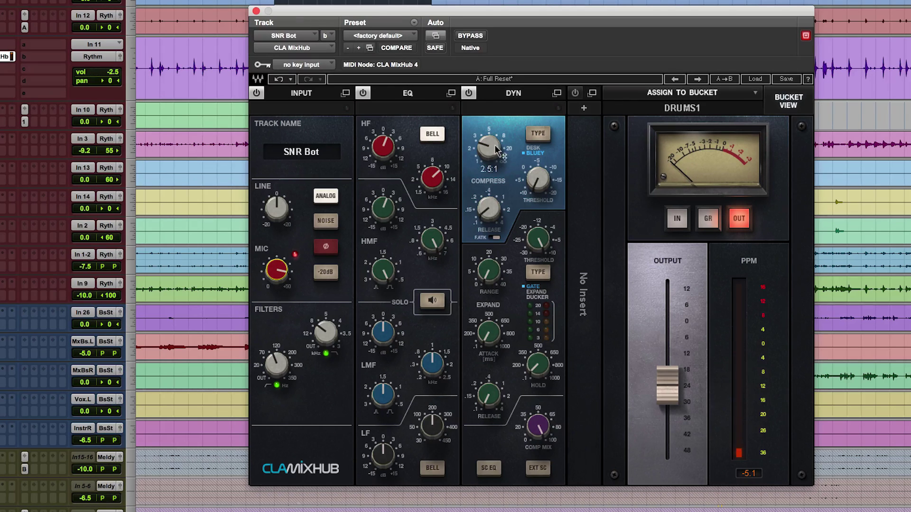
{"action": "left_click", "coordinate": [474, 38]}
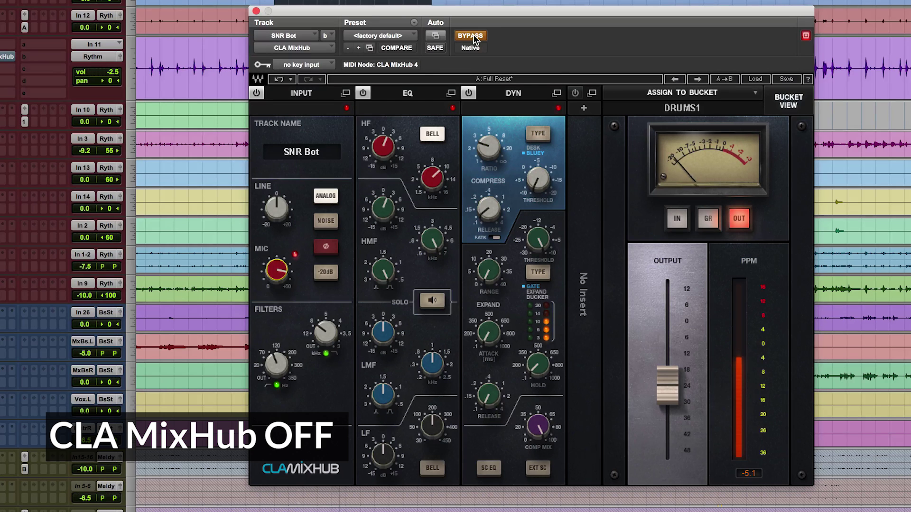
A/B the snare by toggling BYPASS several times, ending with processing active
{"action": "left_click", "coordinate": [474, 38]}
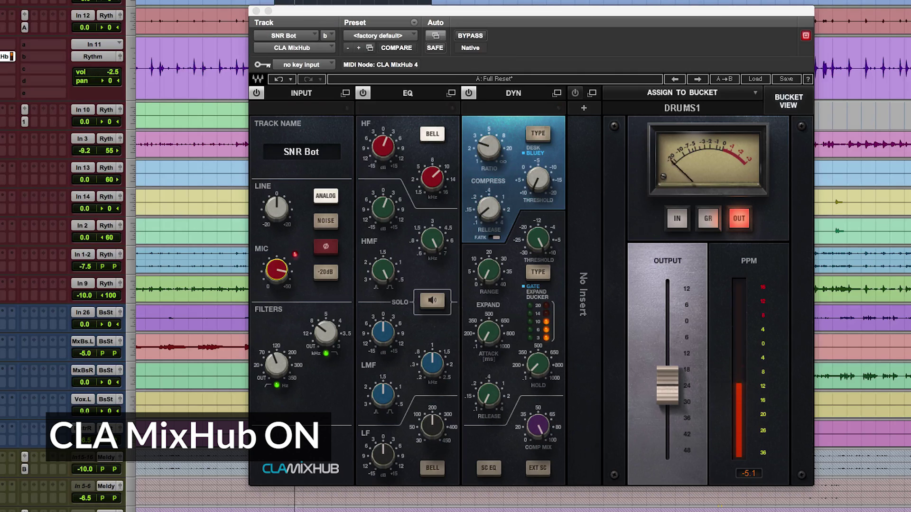
{"action": "left_click", "coordinate": [468, 36]}
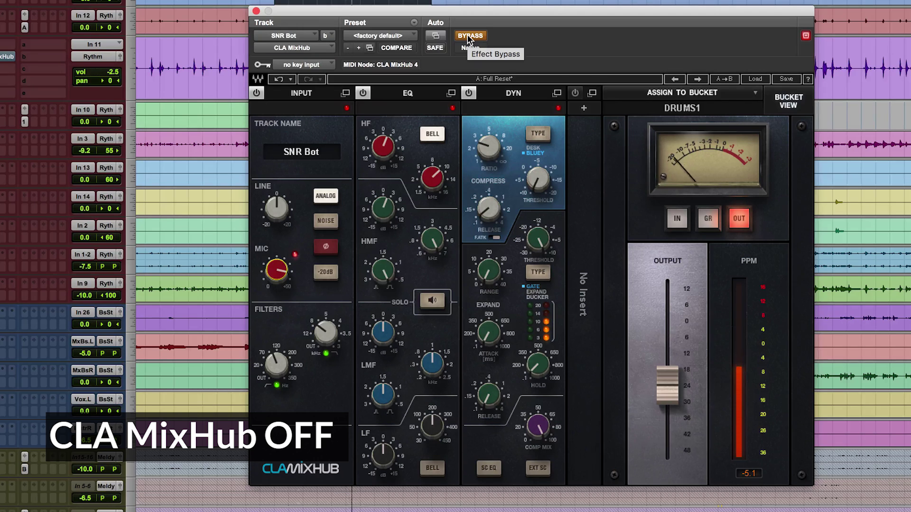
{"action": "left_click", "coordinate": [468, 36]}
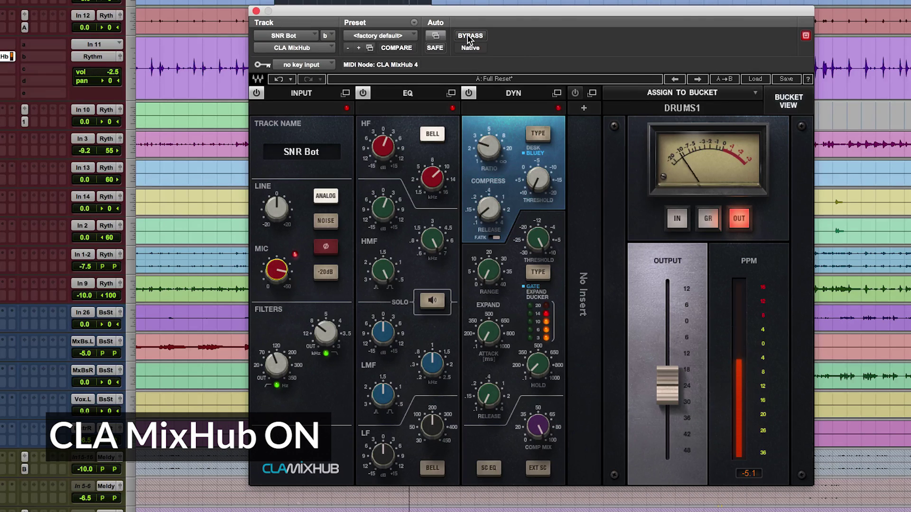
{"action": "key", "text": "space"}
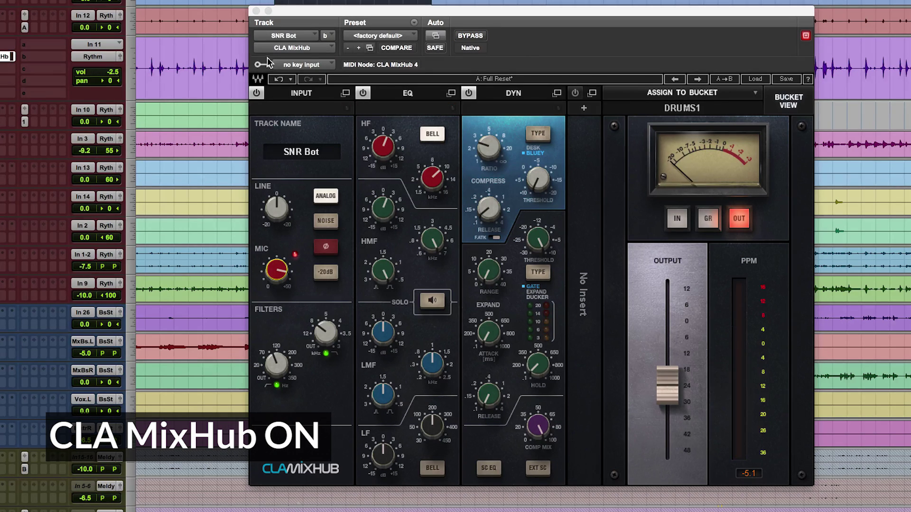
{"action": "left_click", "coordinate": [471, 36]}
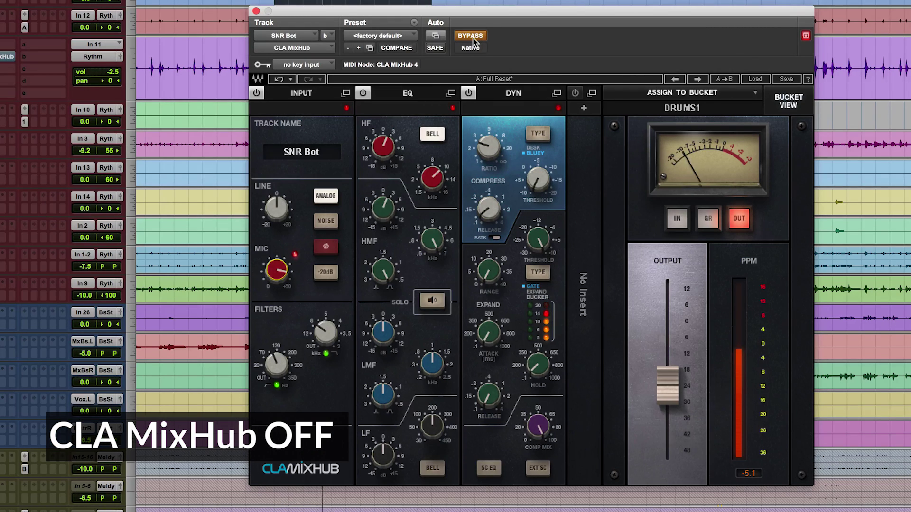
{"action": "left_click", "coordinate": [471, 36]}
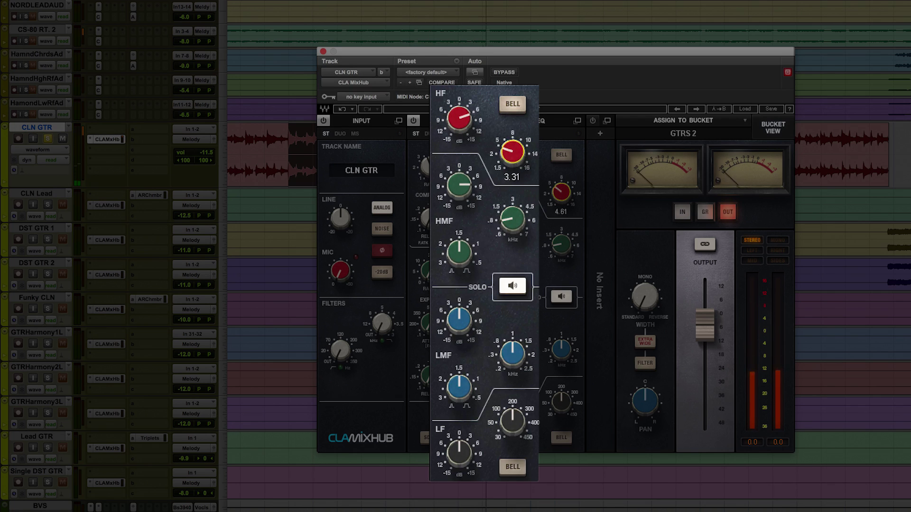
Set CLN GTR's HF frequency to about 1.64 kHz, LF frequency to 419 and HMF Q to 0.98
{"action": "left_click_drag", "start_coordinate": [561, 192], "coordinate": [562, 204]}
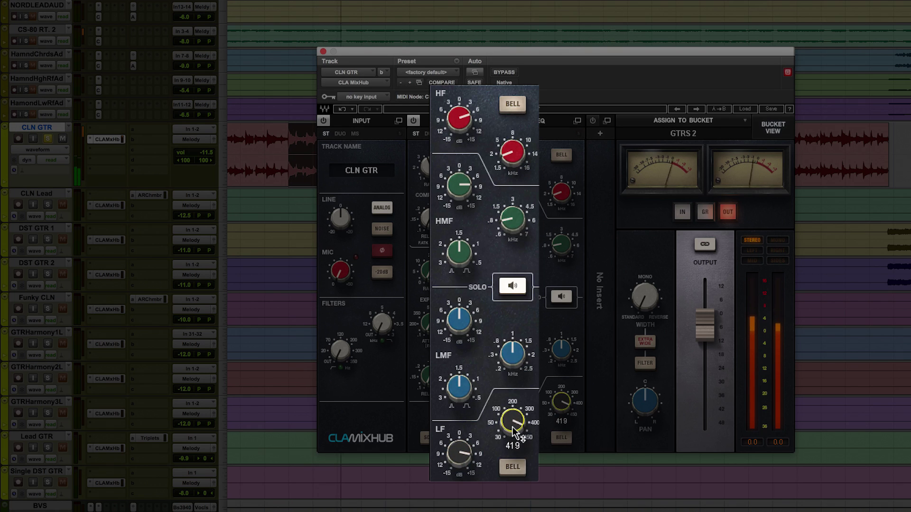
{"action": "left_click_drag", "start_coordinate": [562, 417], "coordinate": [562, 410]}
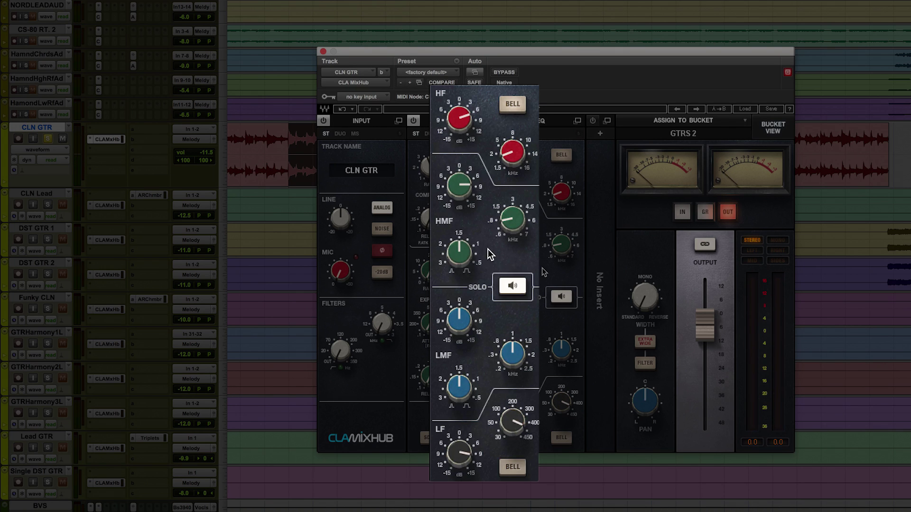
{"action": "left_click_drag", "start_coordinate": [466, 264], "coordinate": [506, 264]}
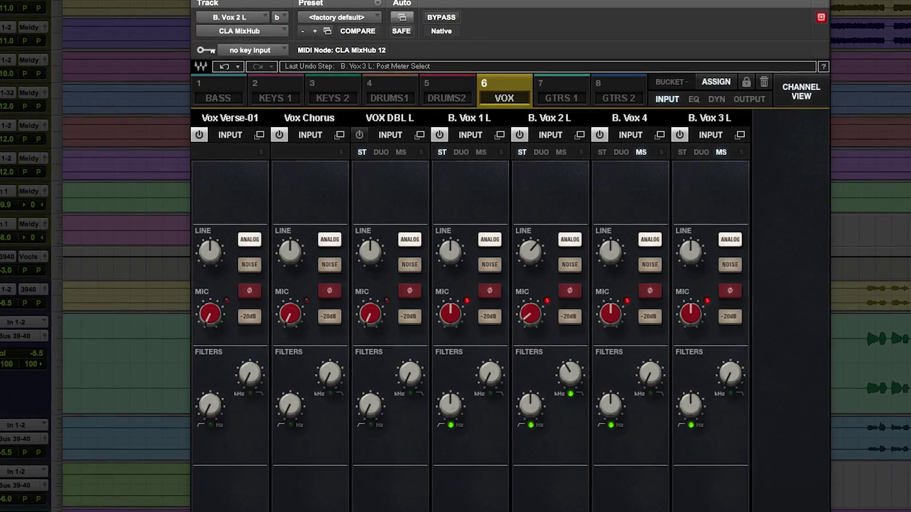
Switch the VOX bucket header from the OUTPUT view to the EQ view across all vocal strips
{"action": "left_click", "coordinate": [753, 97]}
{"action": "left_click", "coordinate": [696, 97]}
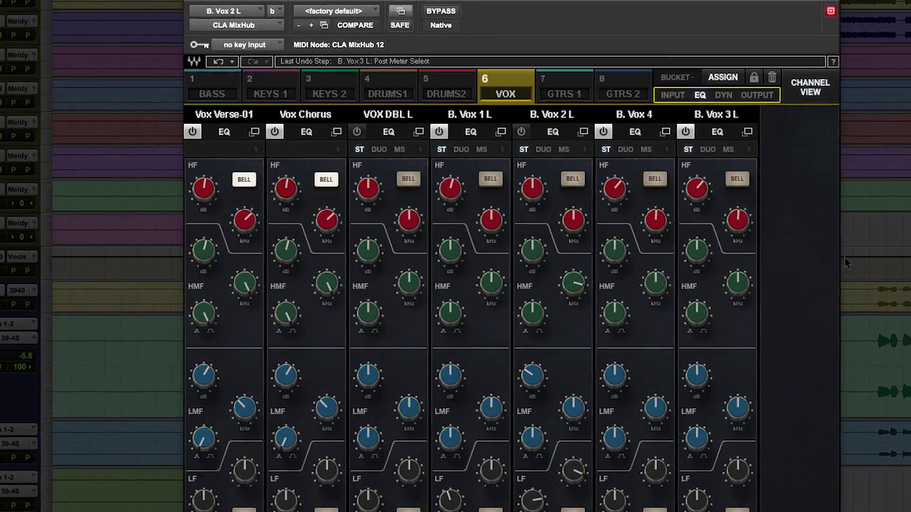